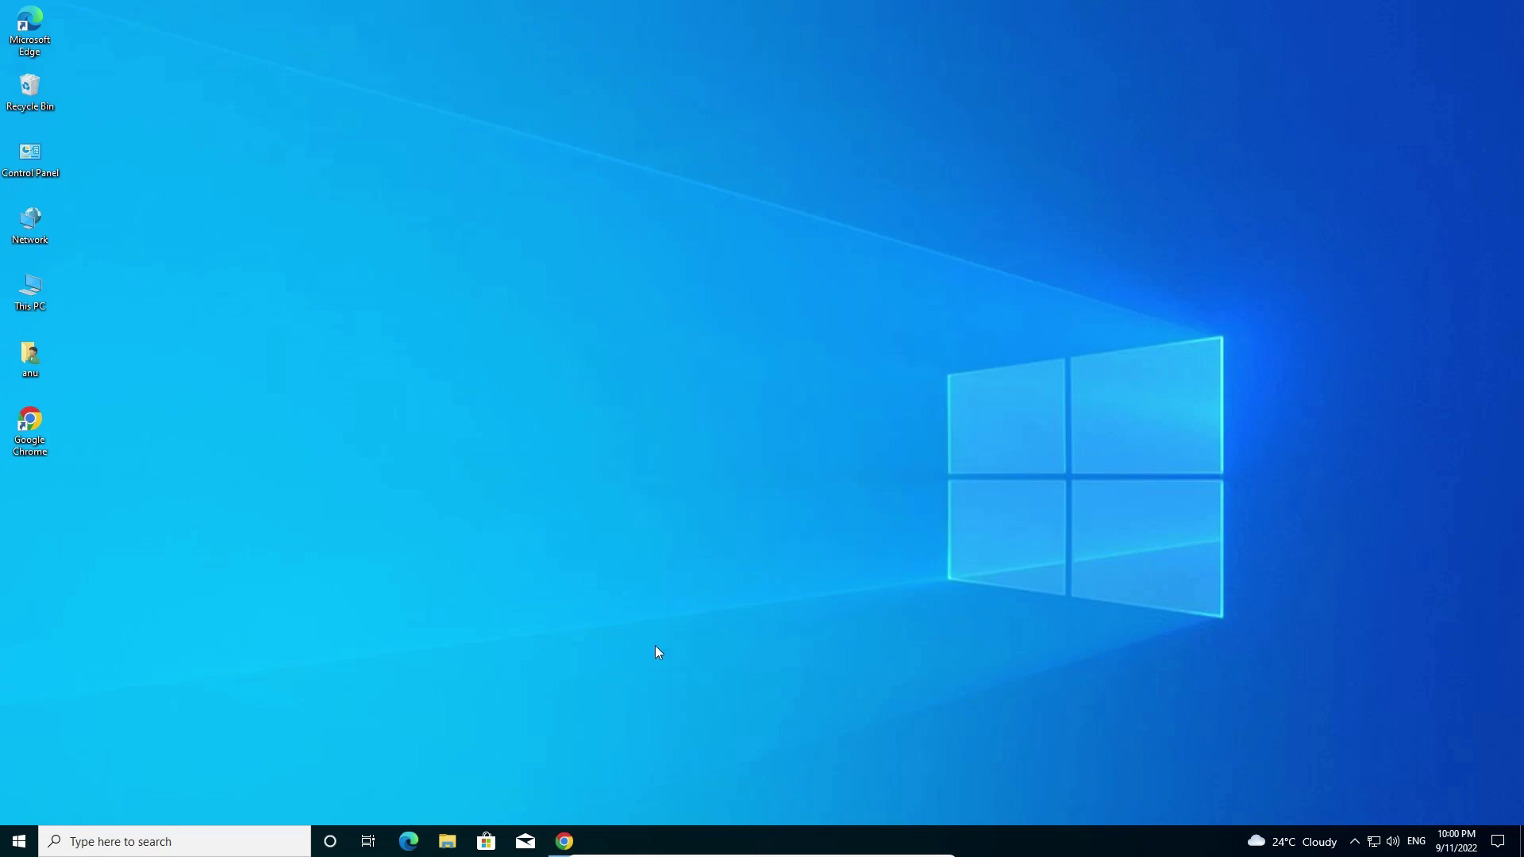
Restore the DiscoverAbhi article in Chrome and scroll to the HP Universal Print Driver download buttons.
click(565, 843)
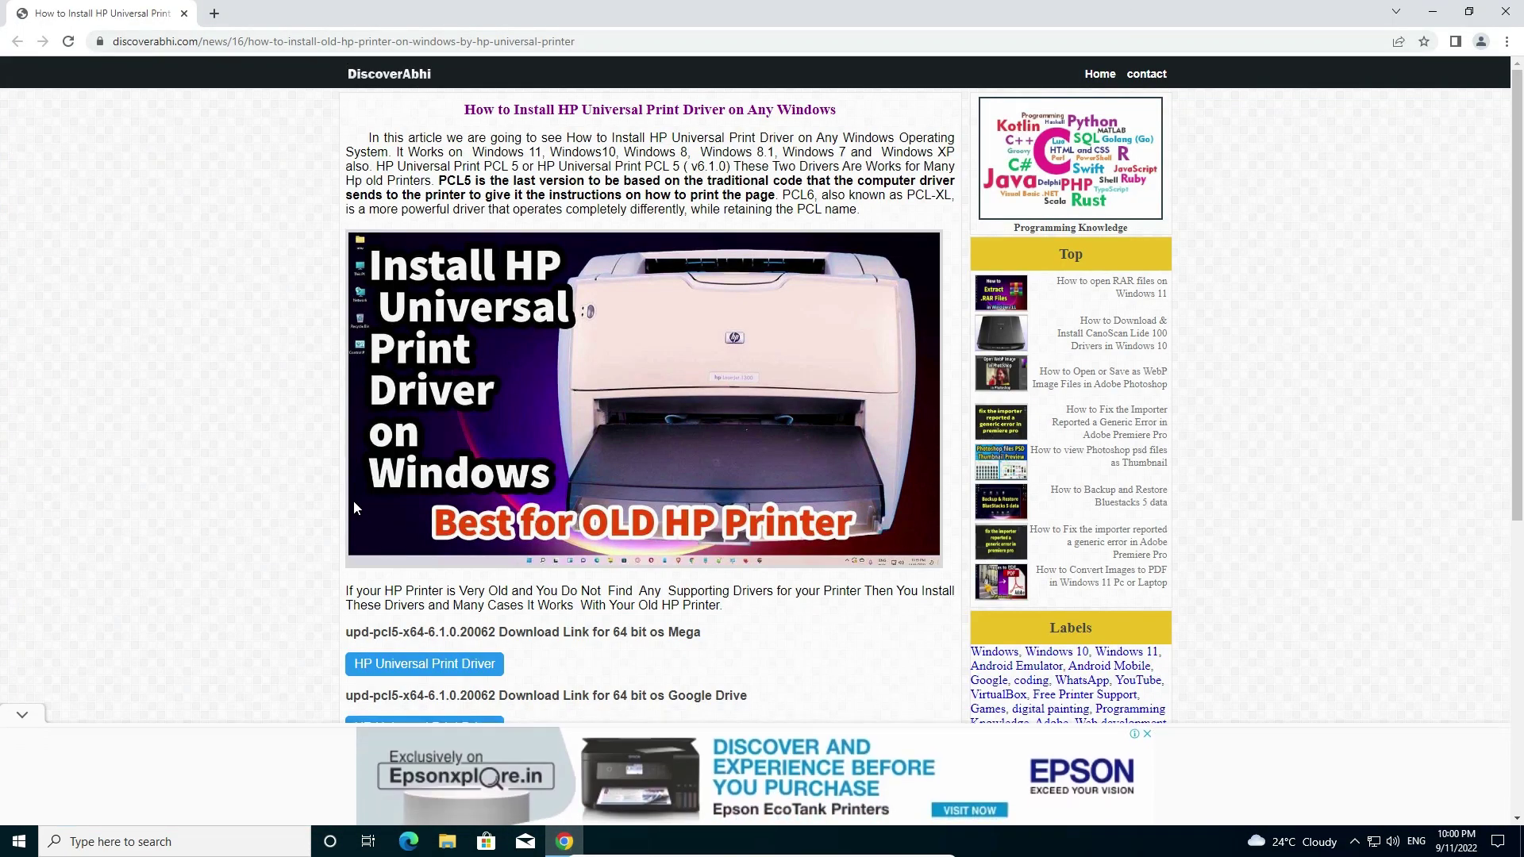
scroll(272, 511, down, 3)
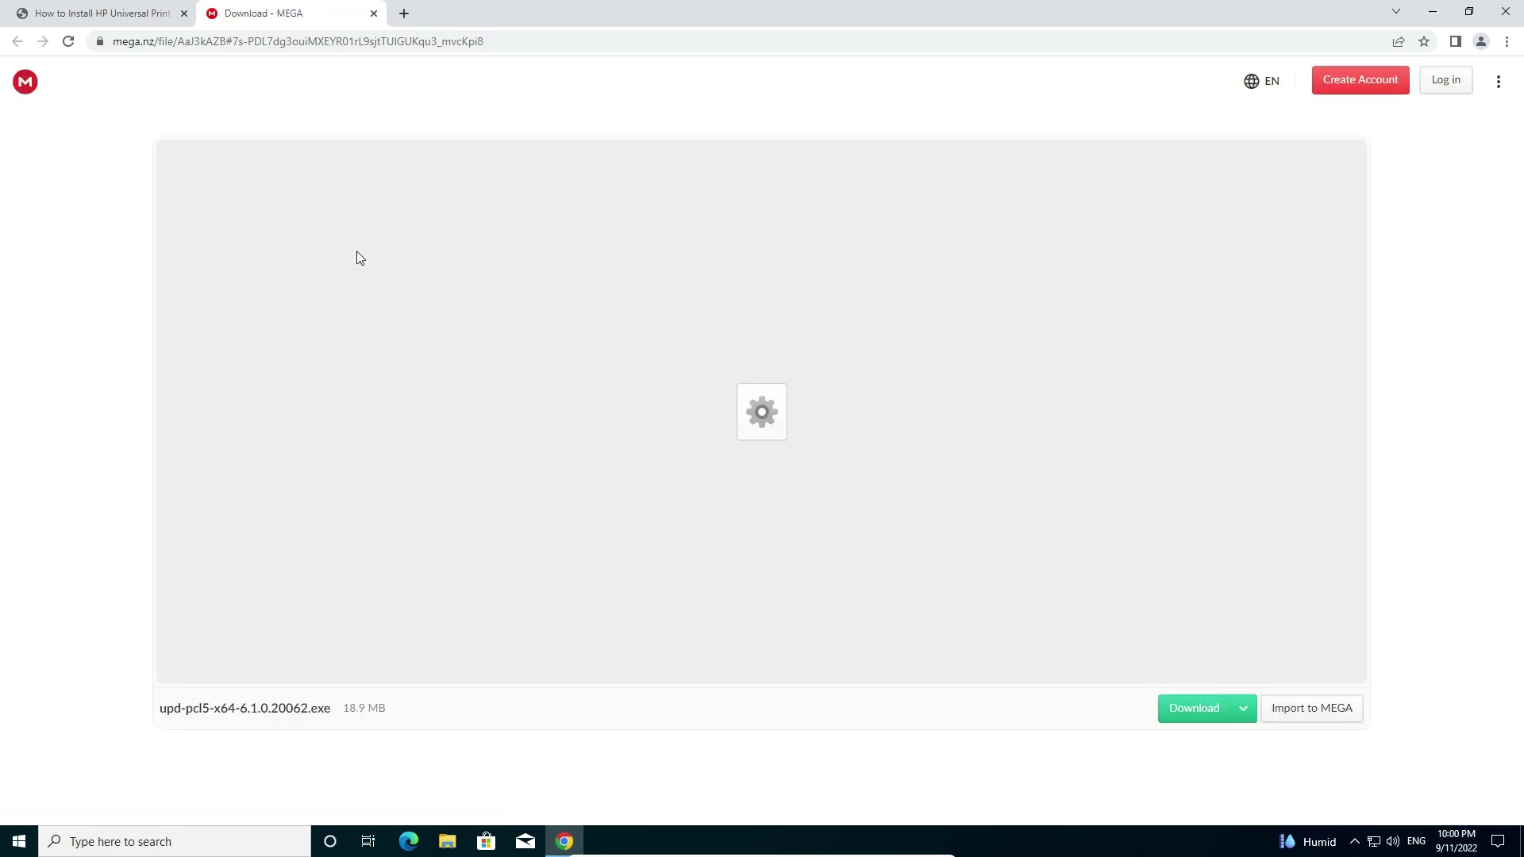
Download the 18.9 MB upd-pcl5-x64-6.1.0.20062.exe from the MEGA file page.
click(1191, 721)
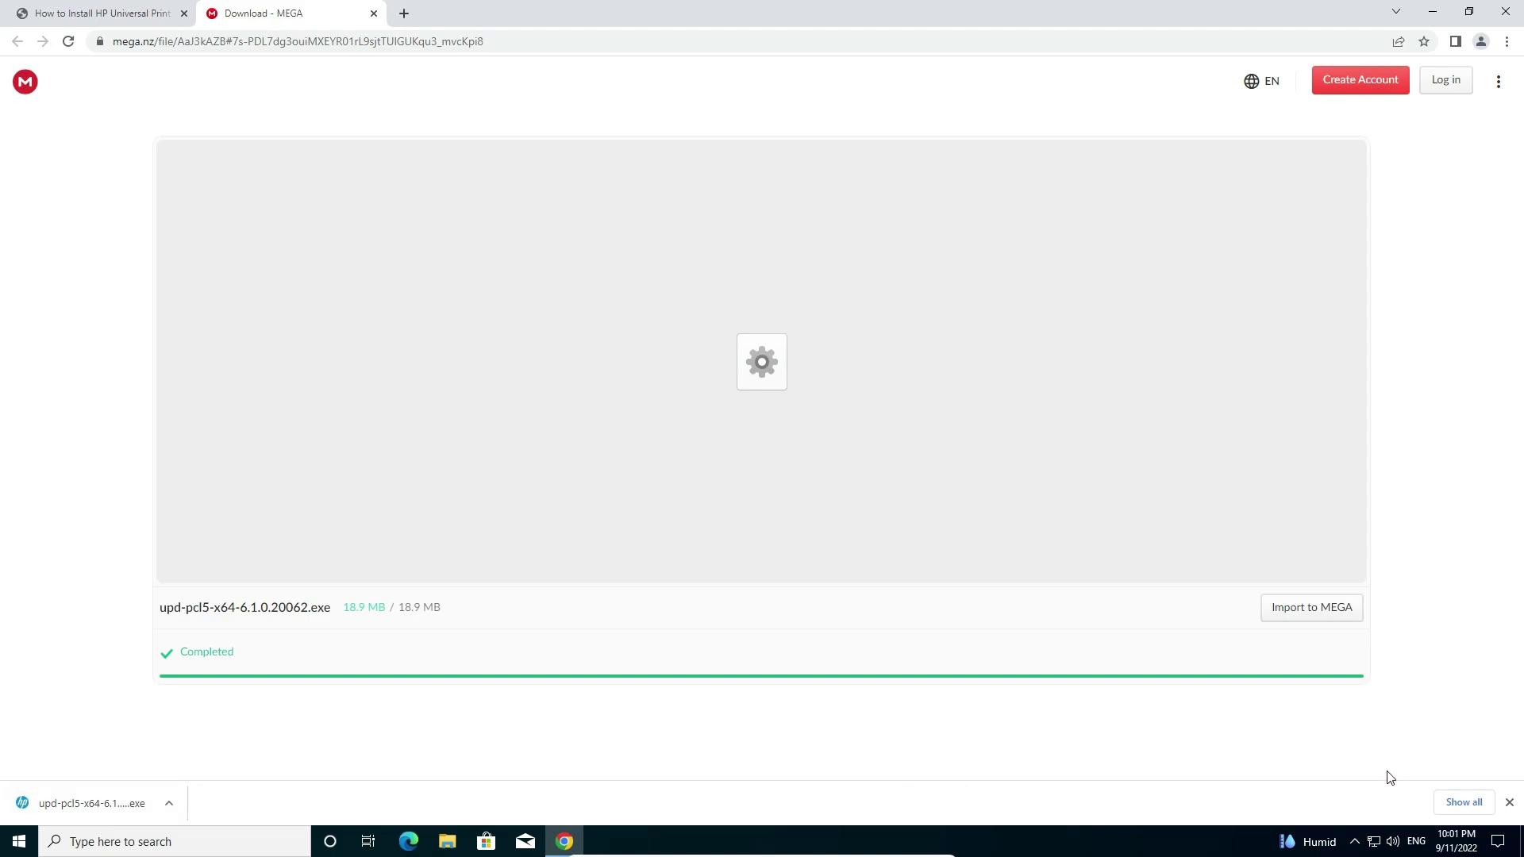
Move the downloaded upd-pcl5-x64-6.1.0.20062 installer from the Downloads folder onto the desktop.
click(1474, 802)
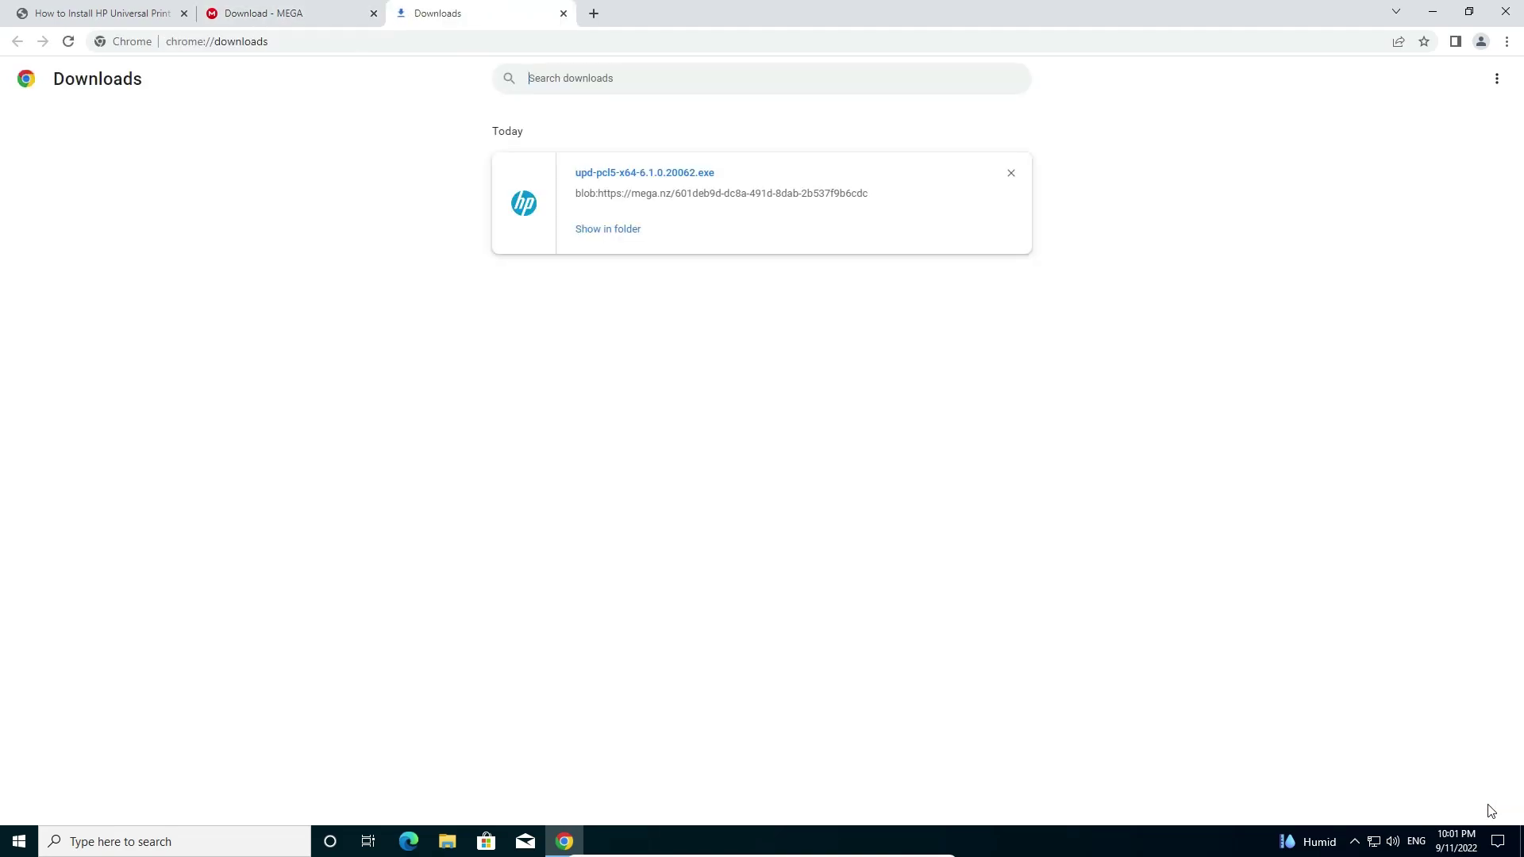
click(617, 237)
click(1432, 13)
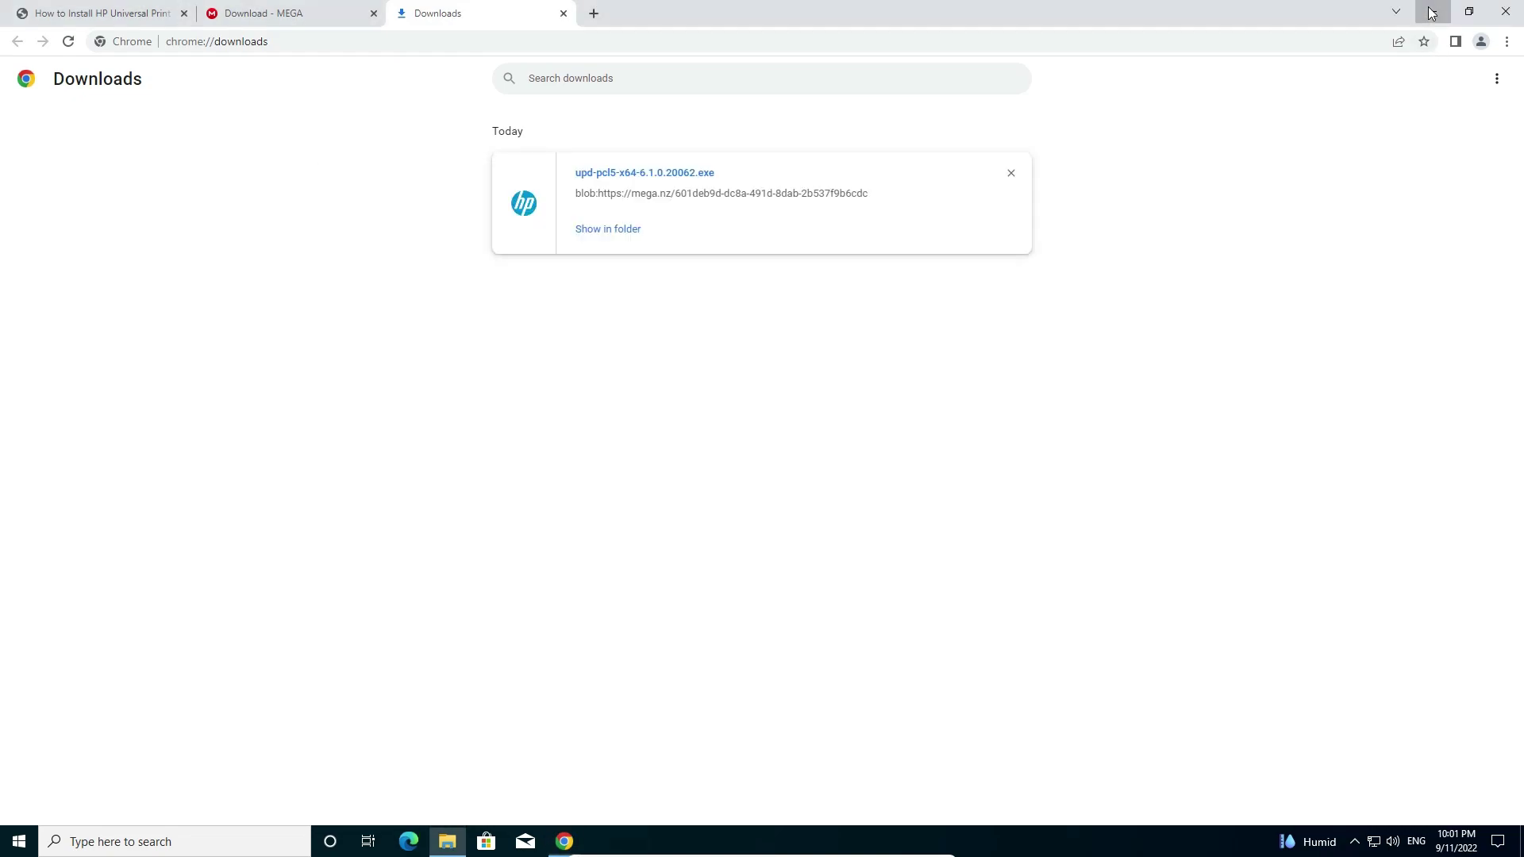
click(1432, 12)
drag(443, 354, 50, 525)
click(1145, 173)
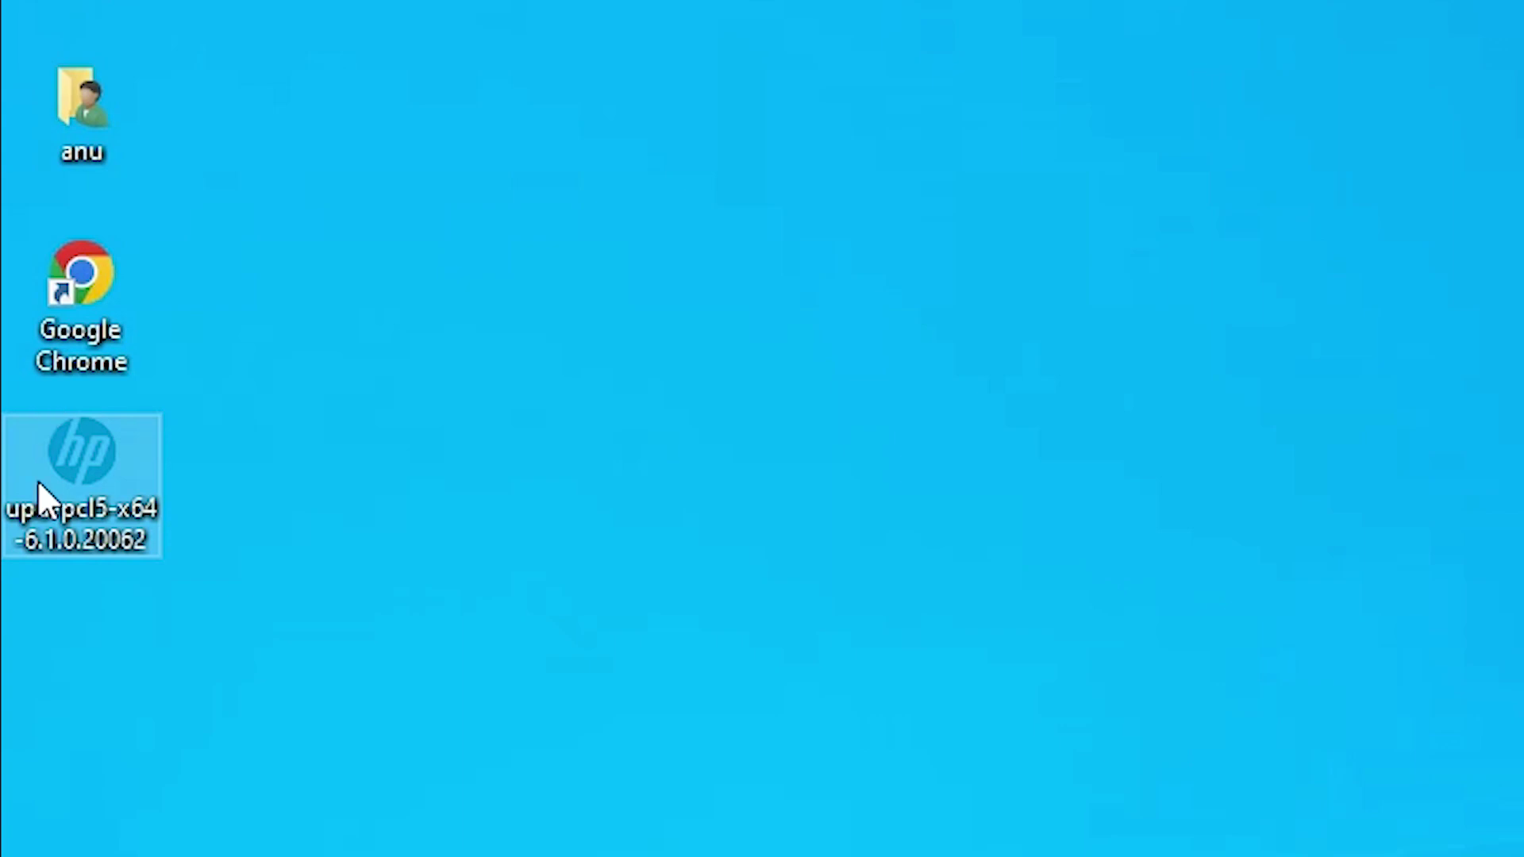
Run the HP installer on the desktop as administrator.
right_click(82, 496)
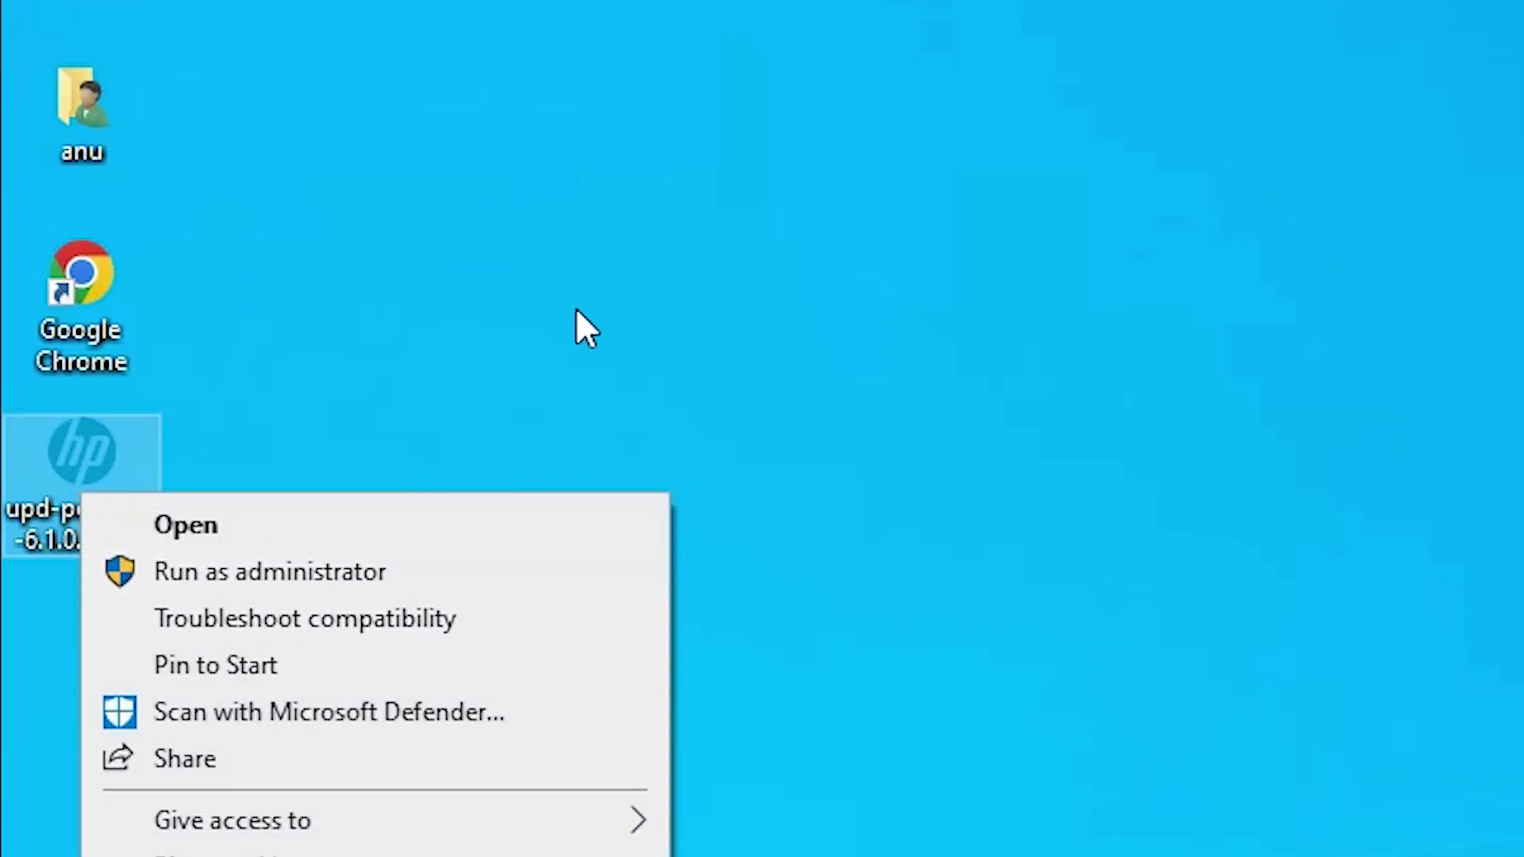
click(94, 502)
right_click(97, 490)
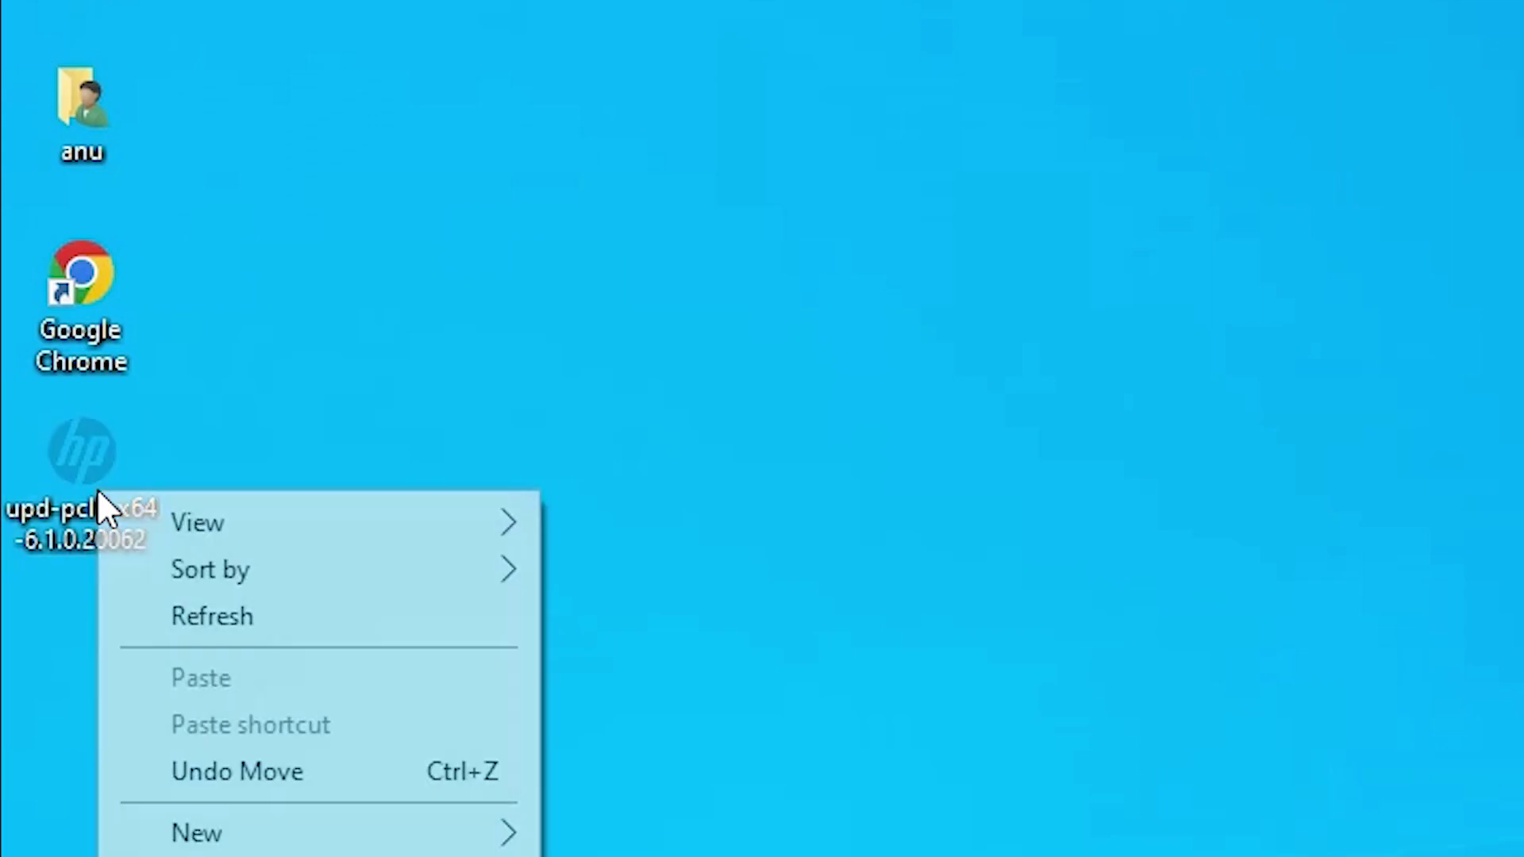
click(12, 493)
right_click(12, 496)
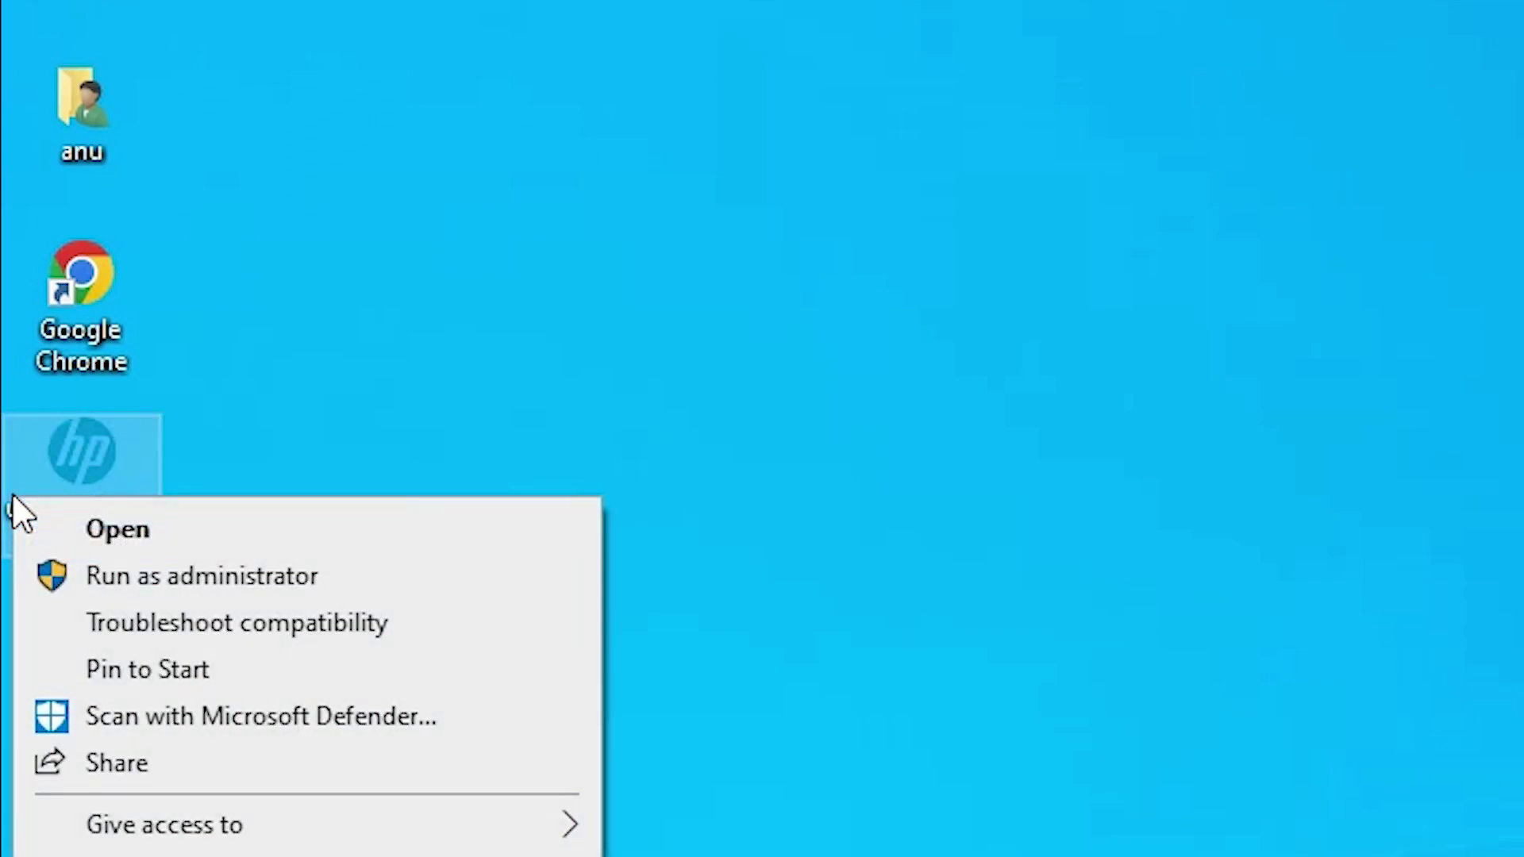
click(194, 580)
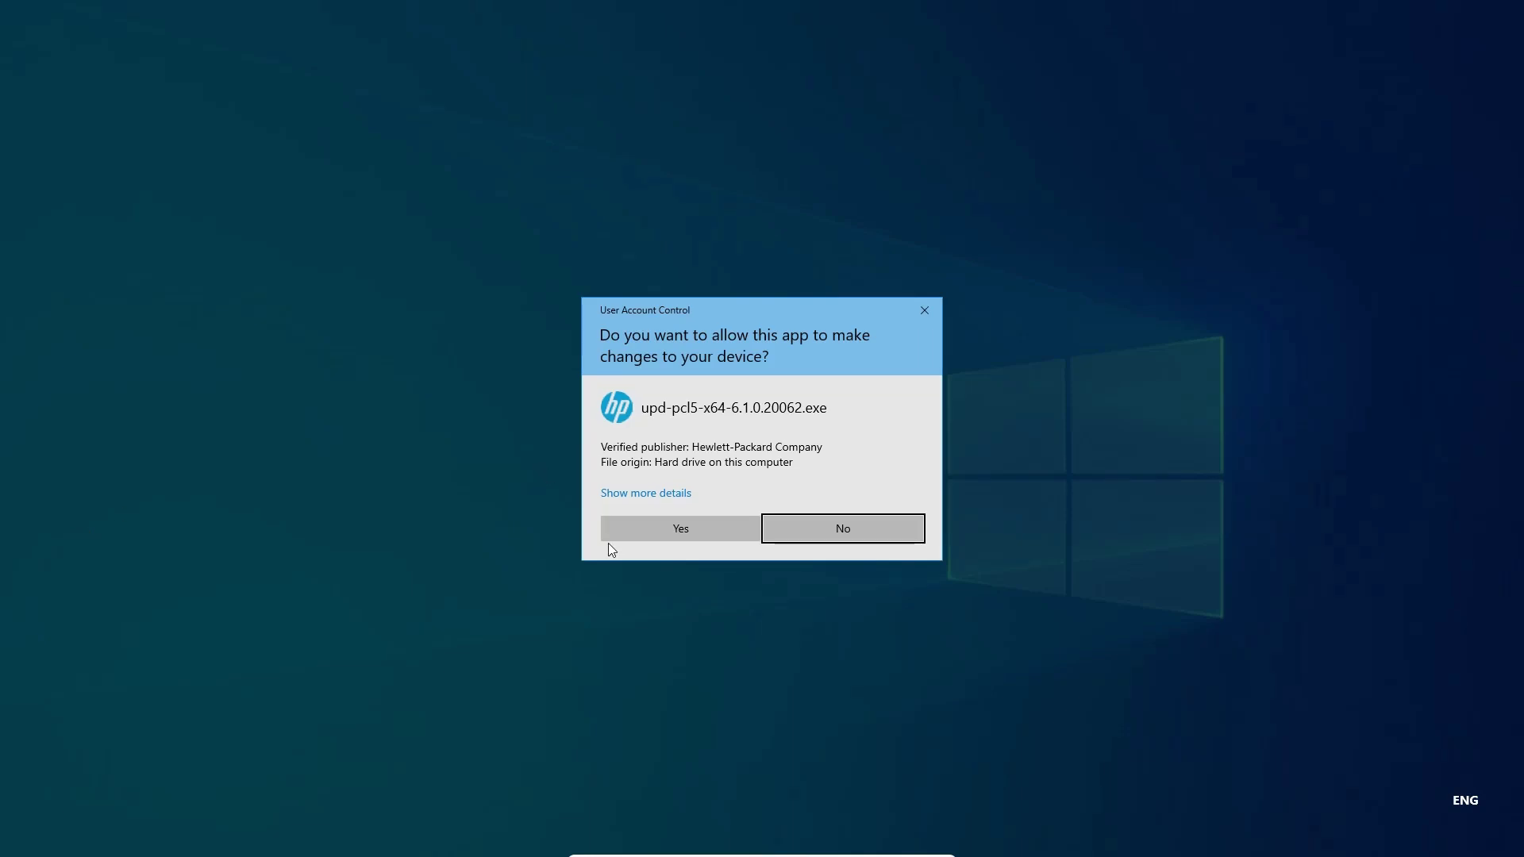
Approve the UAC prompt and unzip the 88 driver files to c:\HP Universal Print Driver.
click(635, 537)
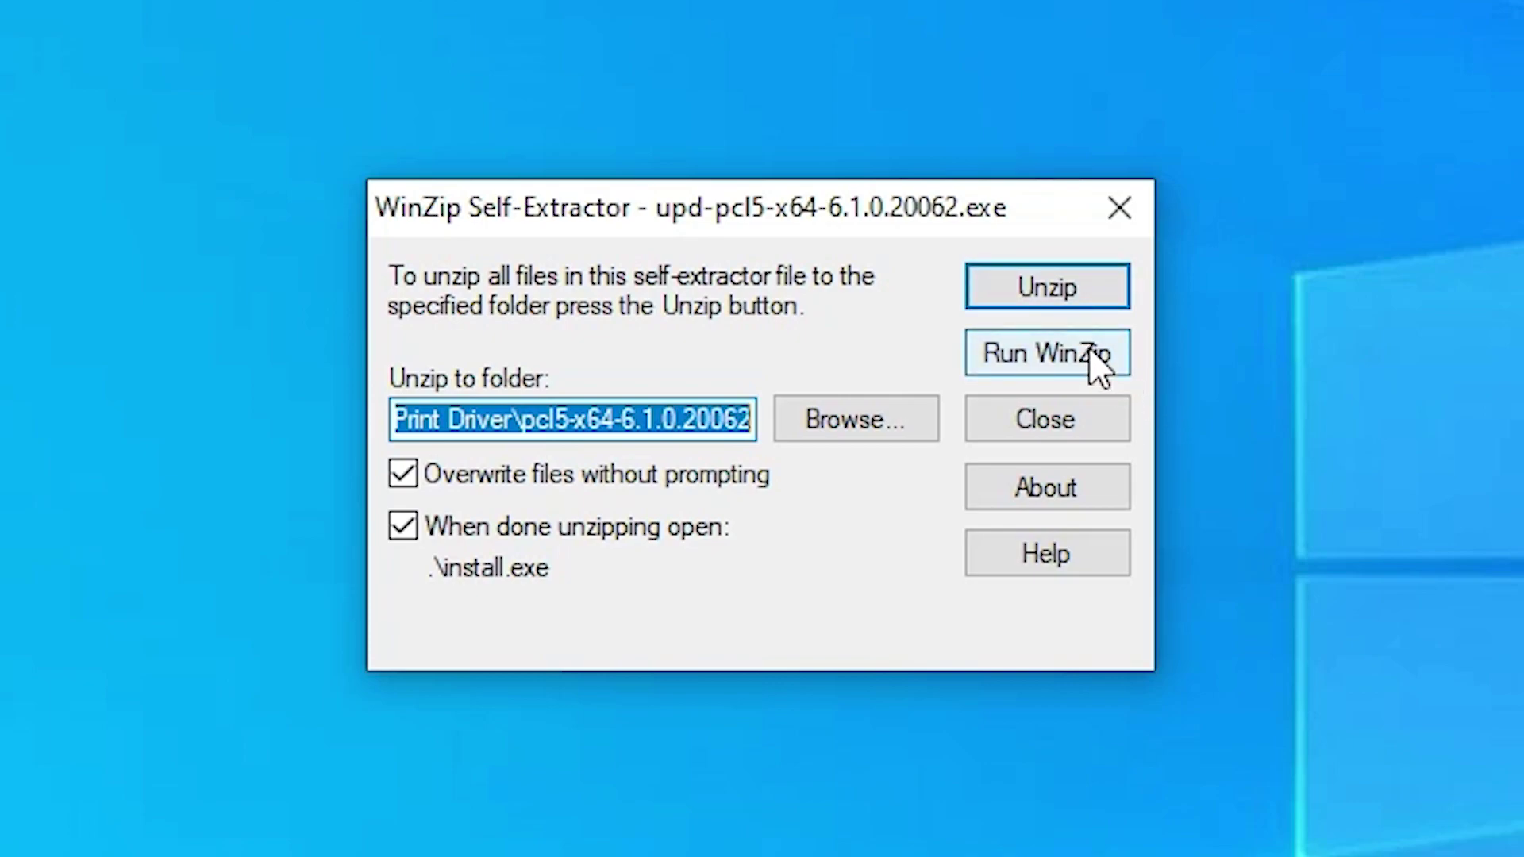
drag(669, 421, 141, 442)
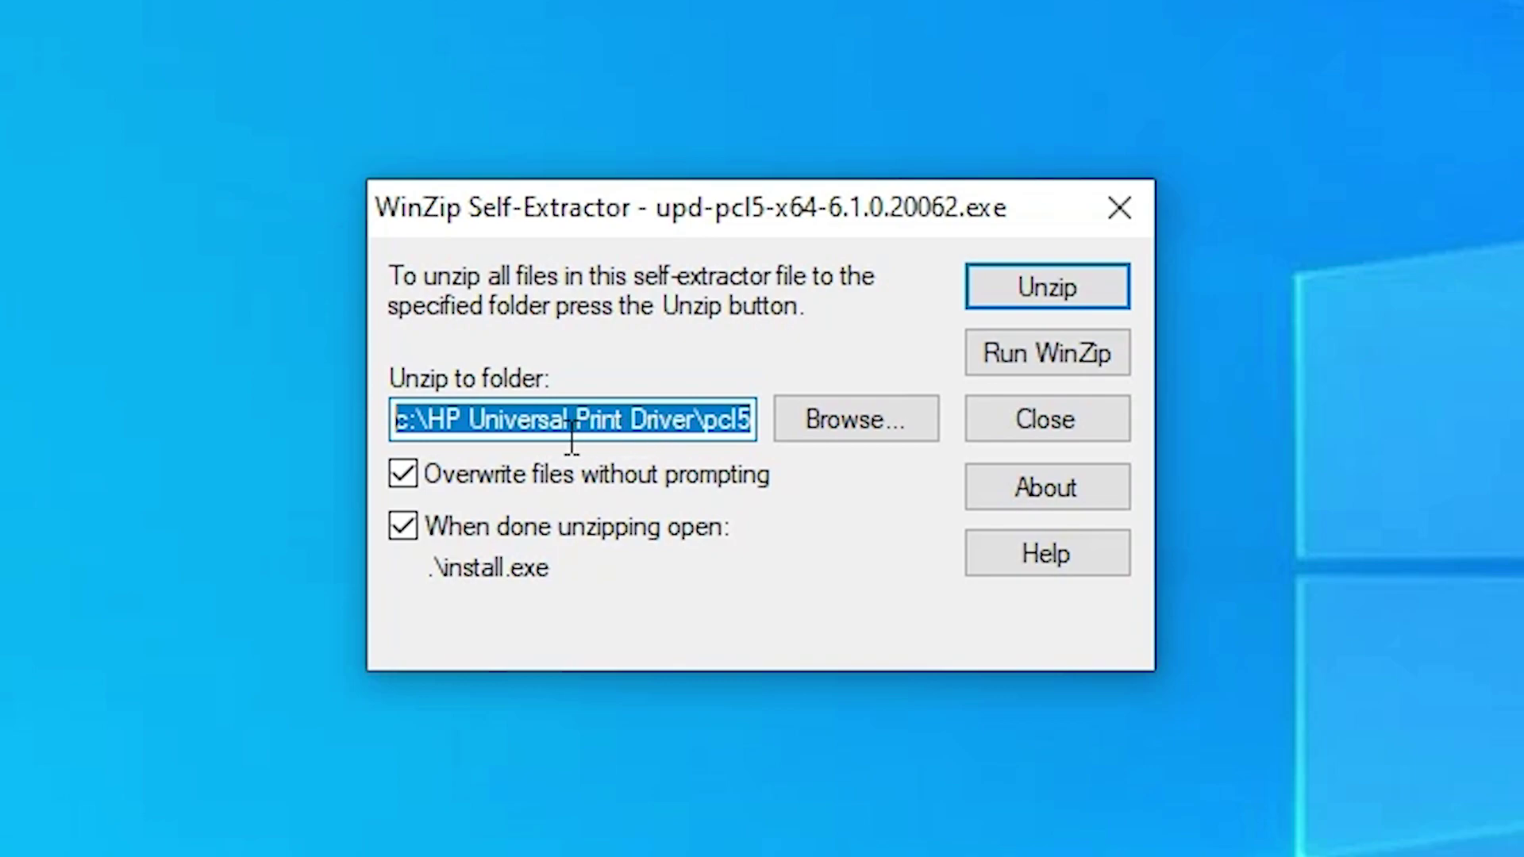
drag(428, 433, 690, 433)
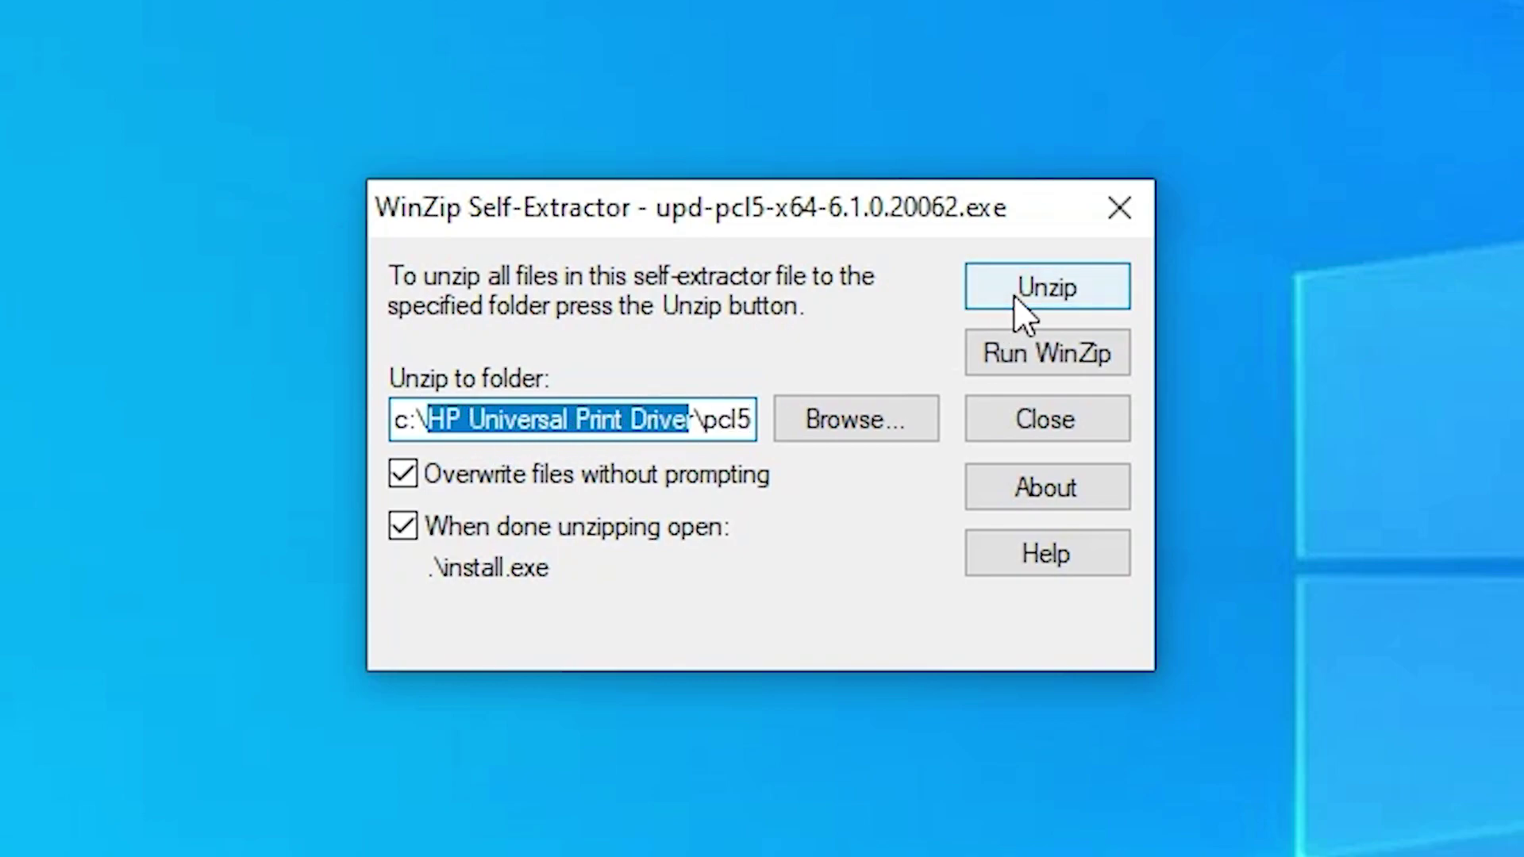
click(1014, 295)
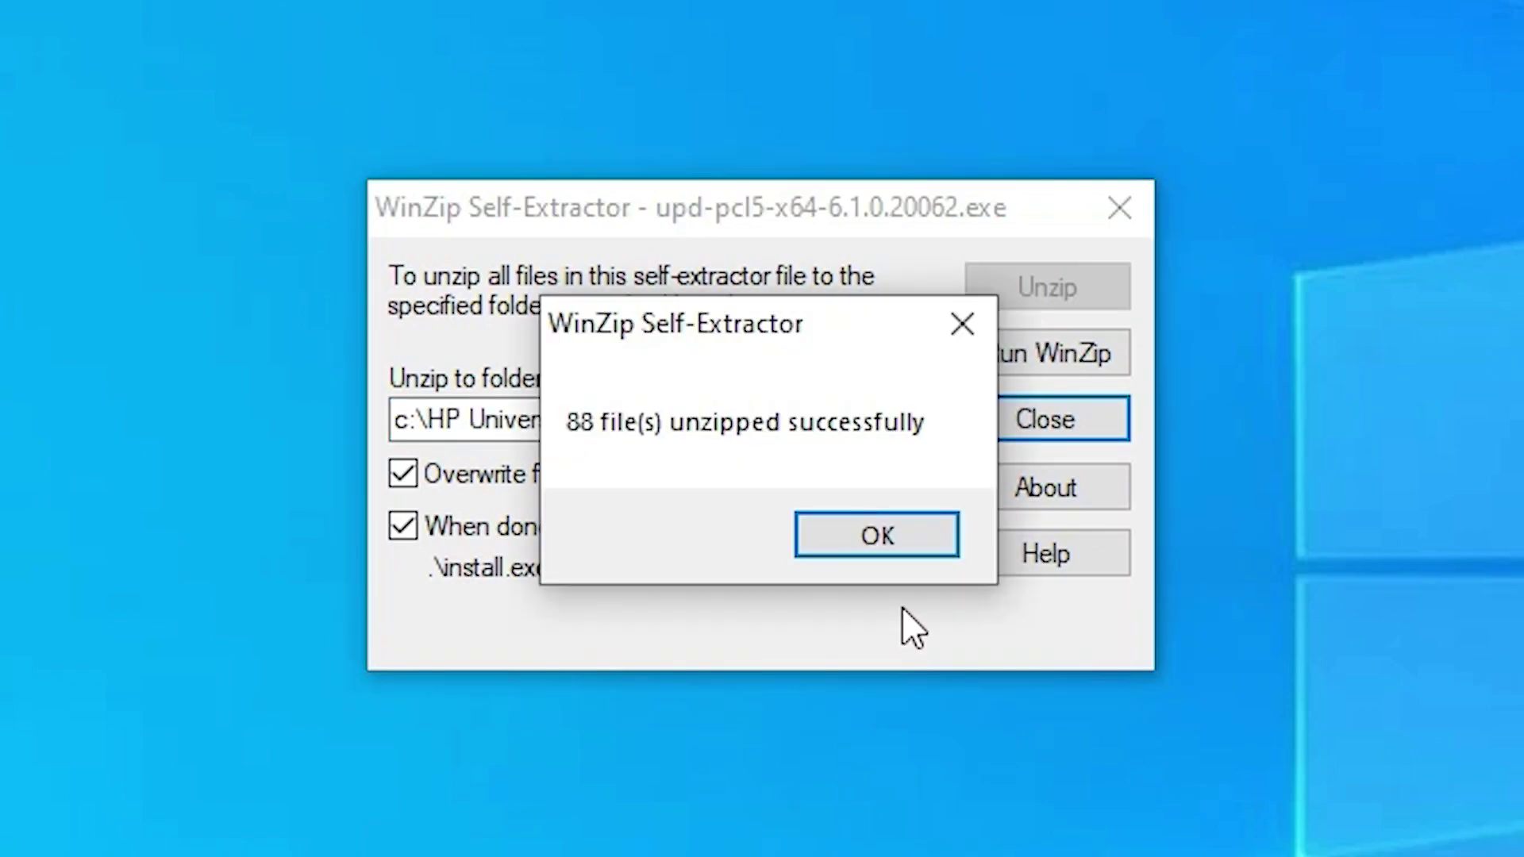
click(891, 539)
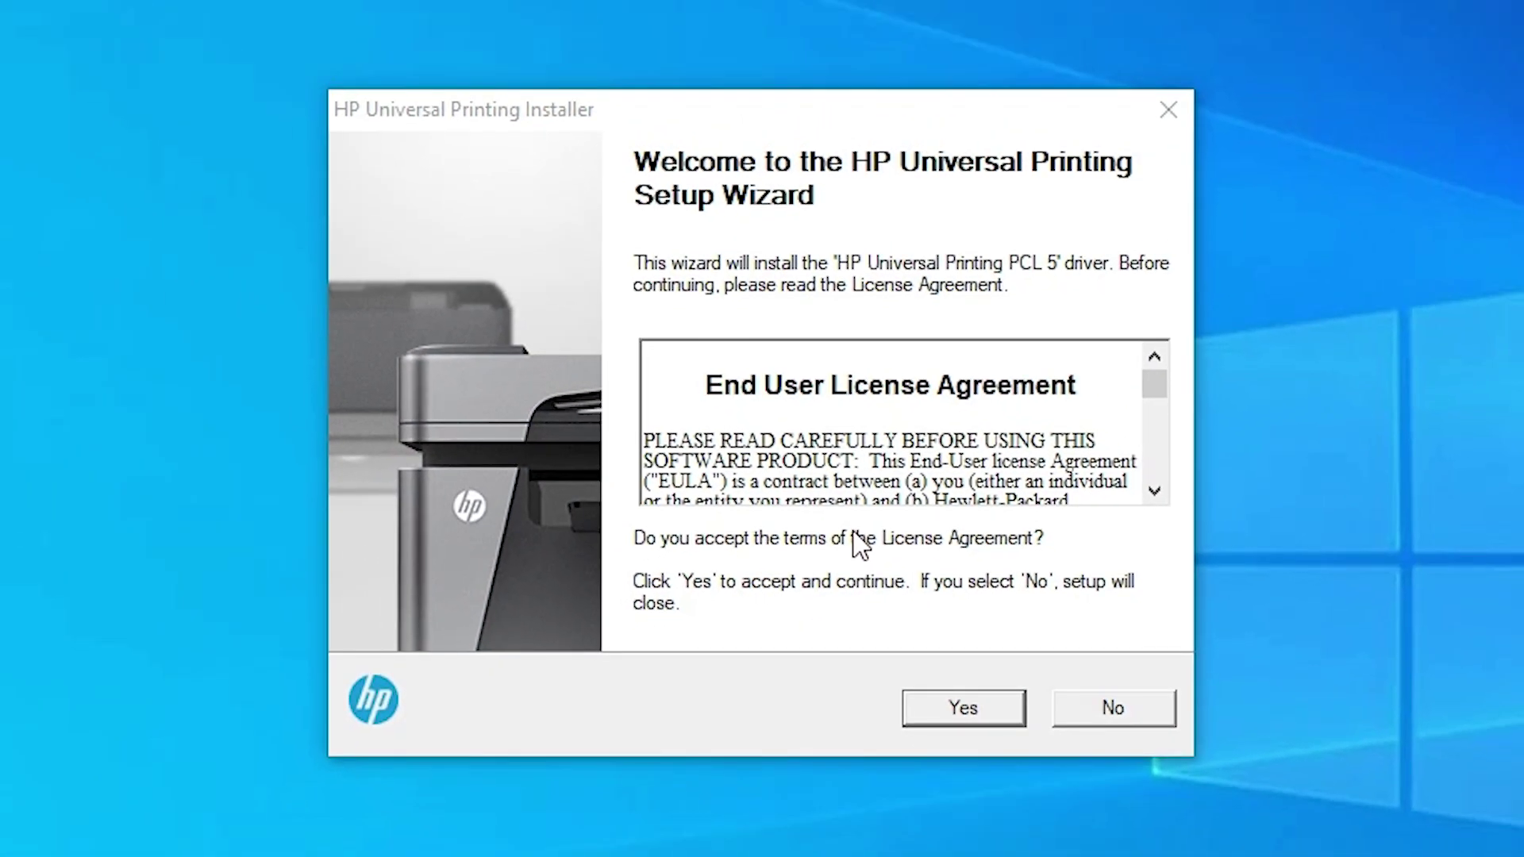
Accept the license agreement and install the PCL 5 driver in Traditional Mode.
click(957, 705)
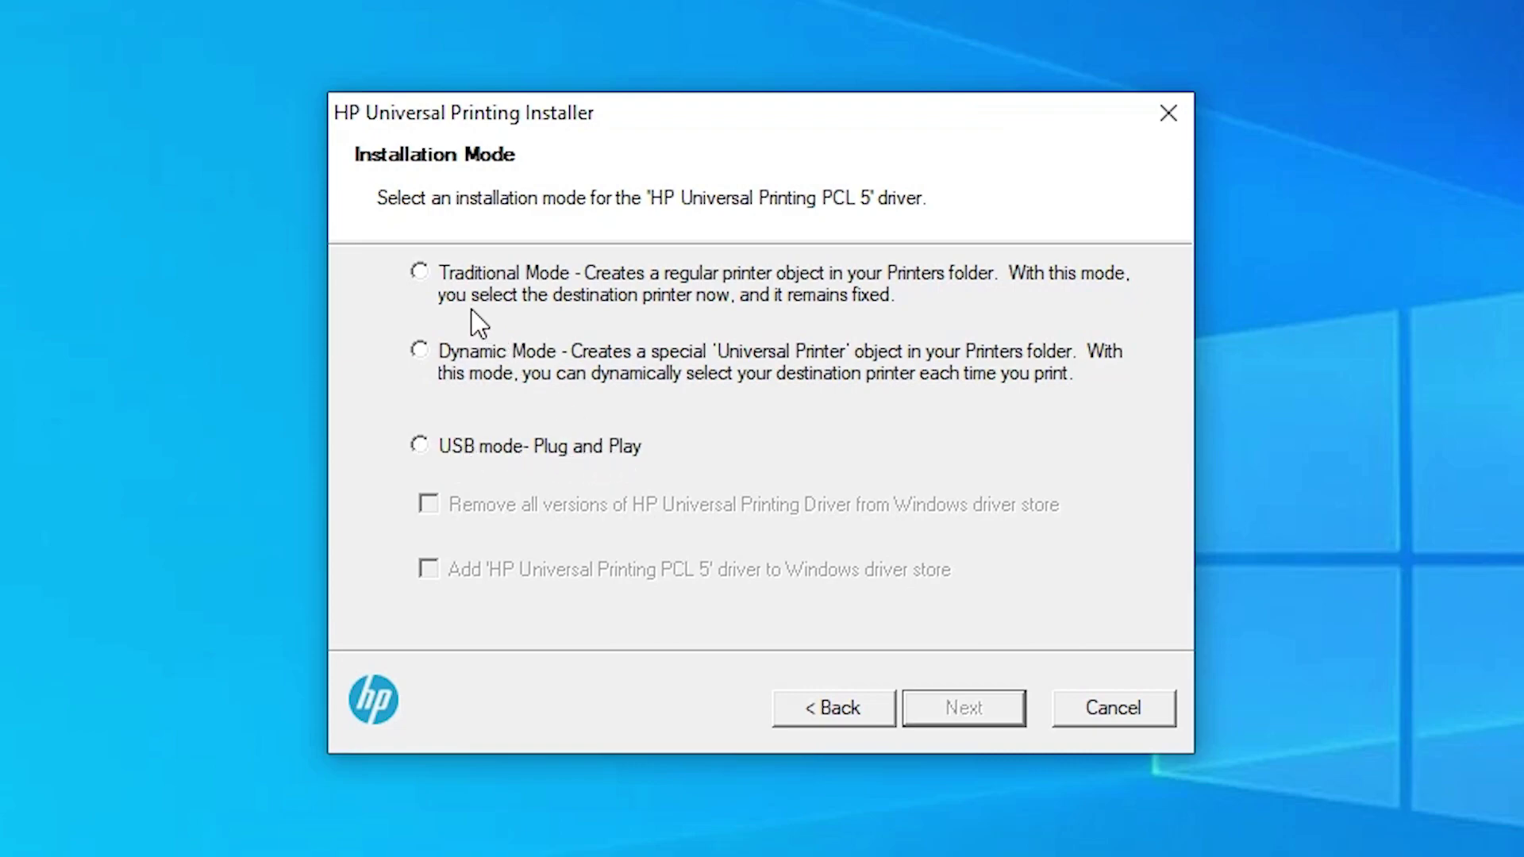
click(427, 269)
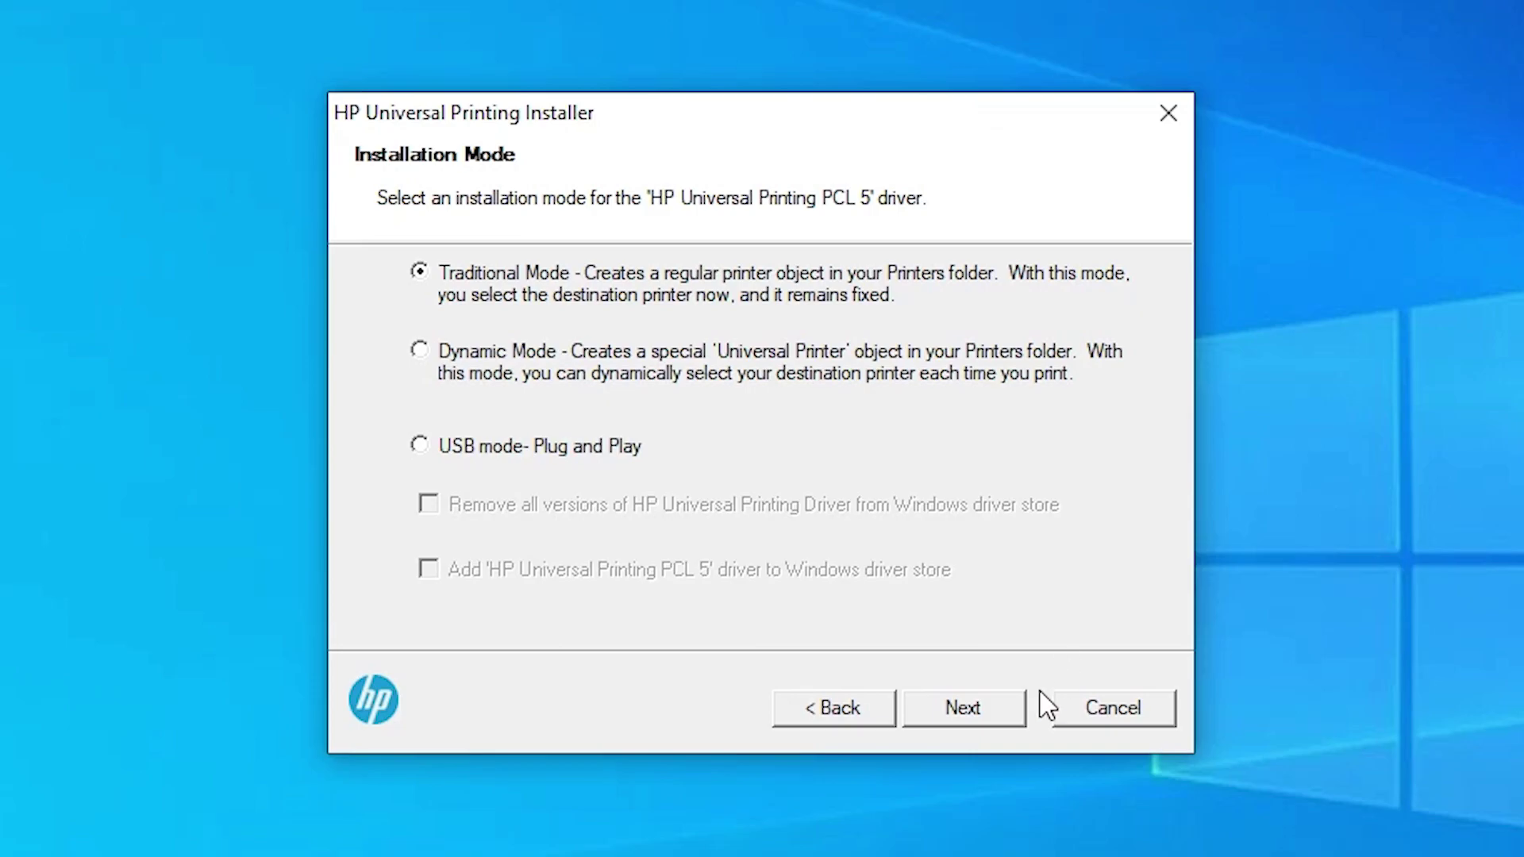
click(992, 717)
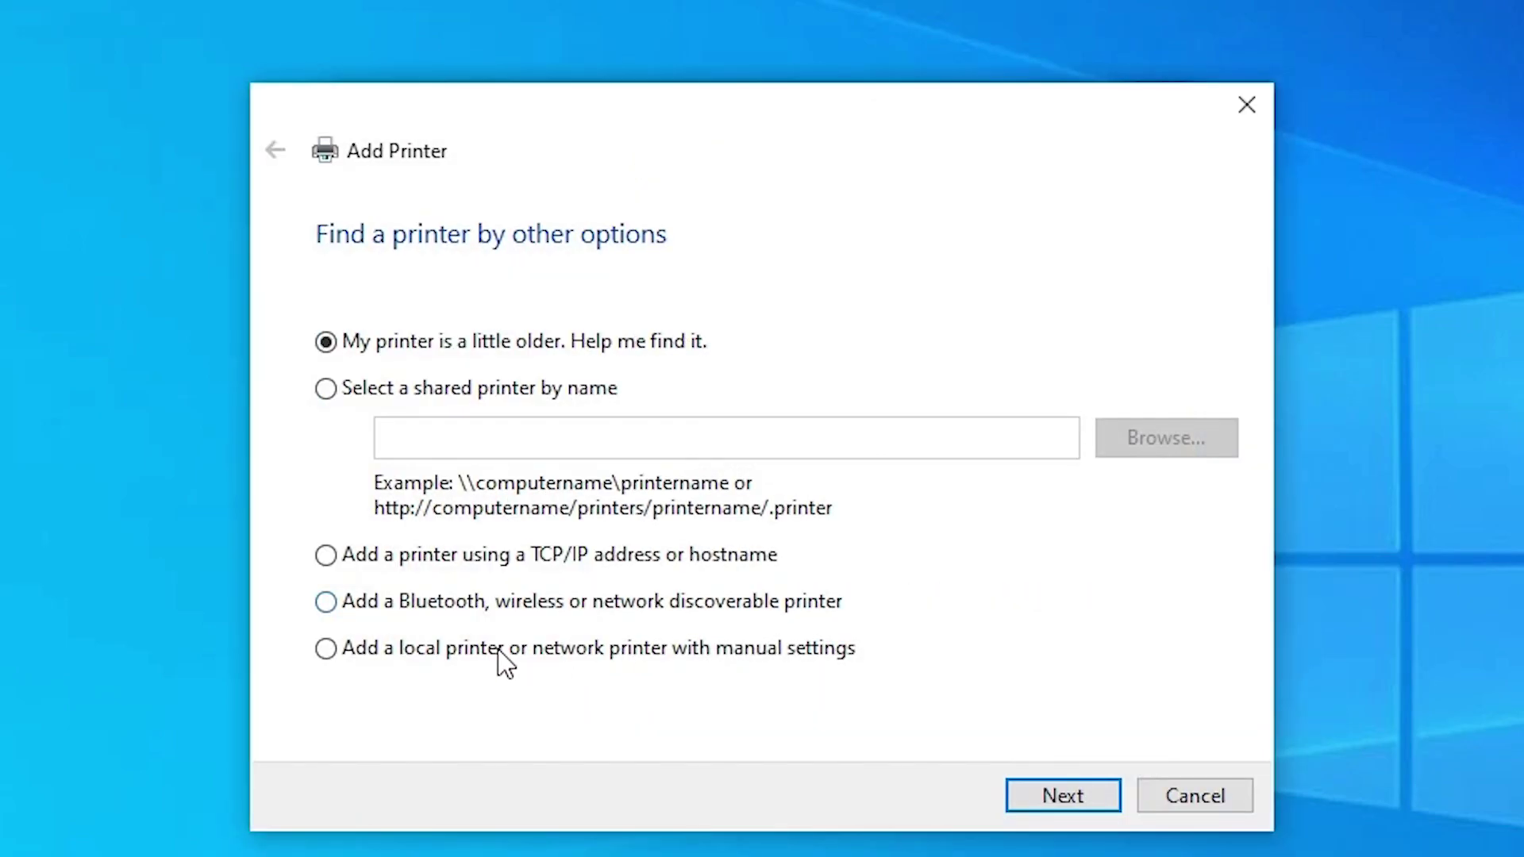
Add a manually configured local printer on the existing USB001 (Local Port).
click(459, 656)
click(1058, 814)
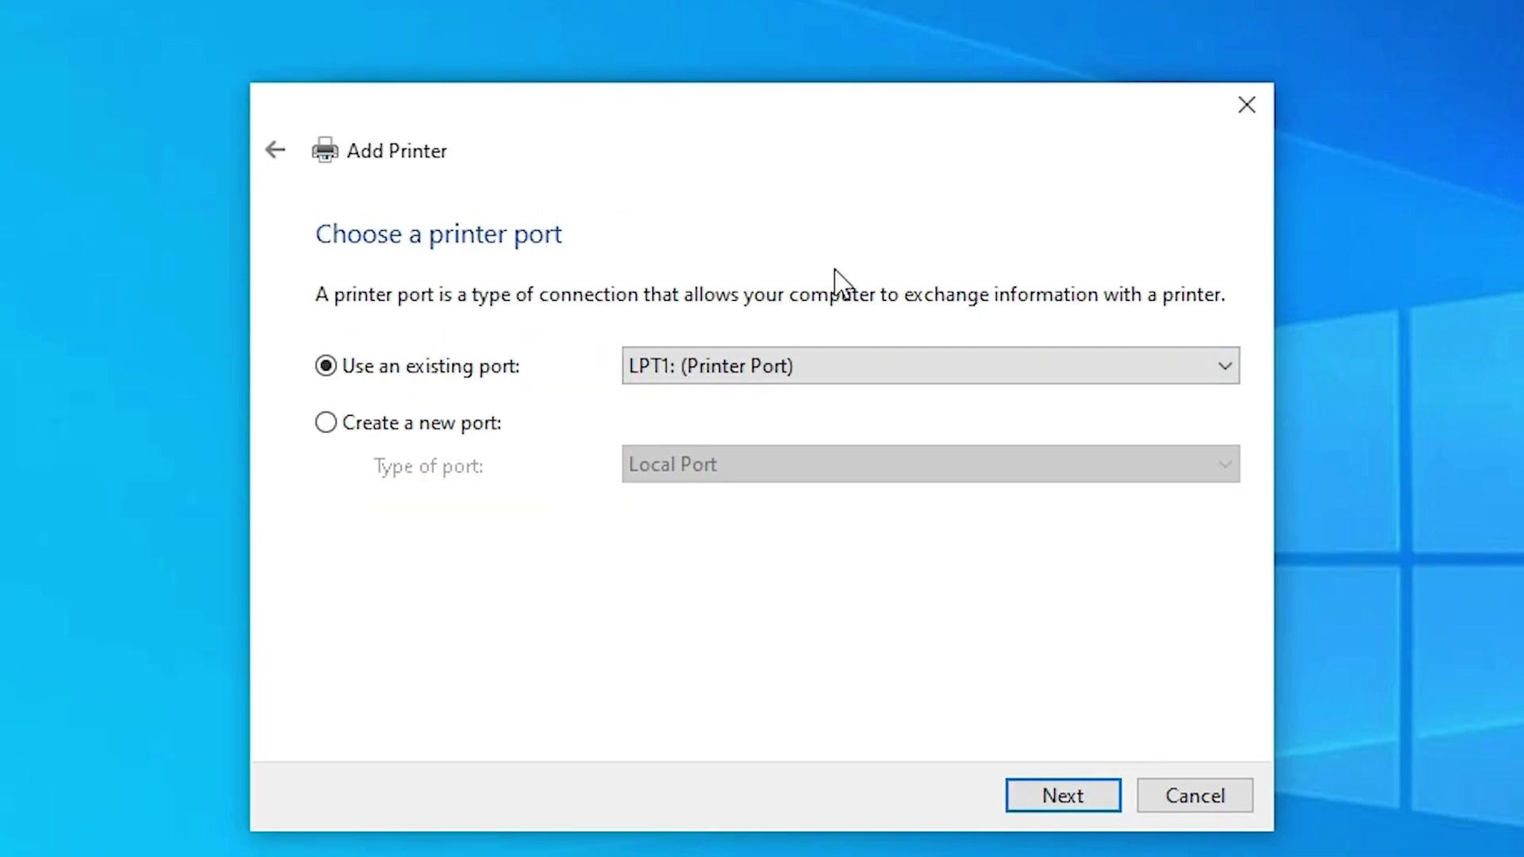
click(825, 368)
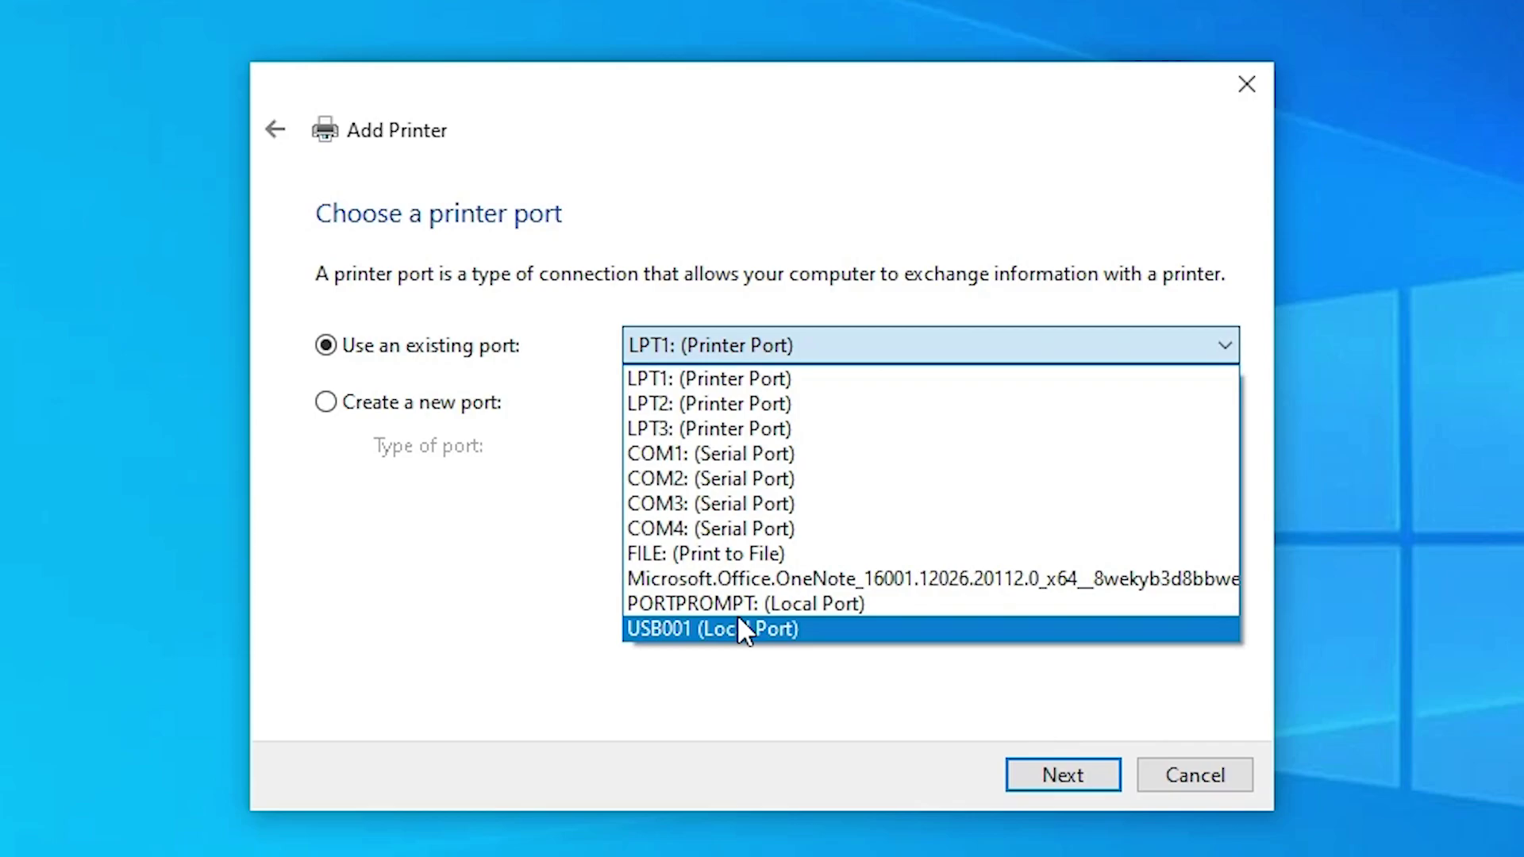
click(740, 627)
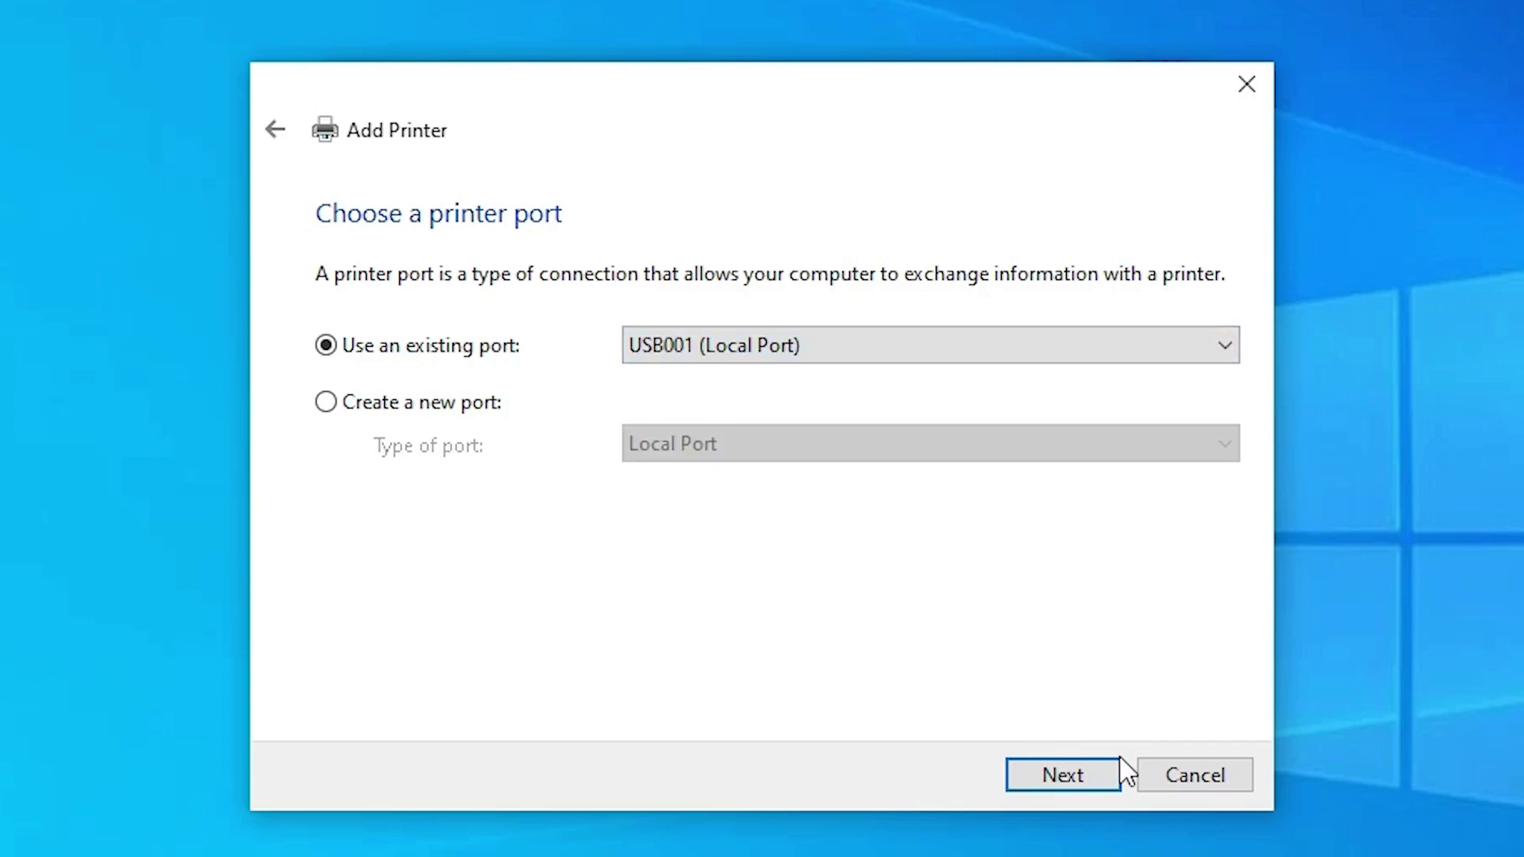
click(1078, 769)
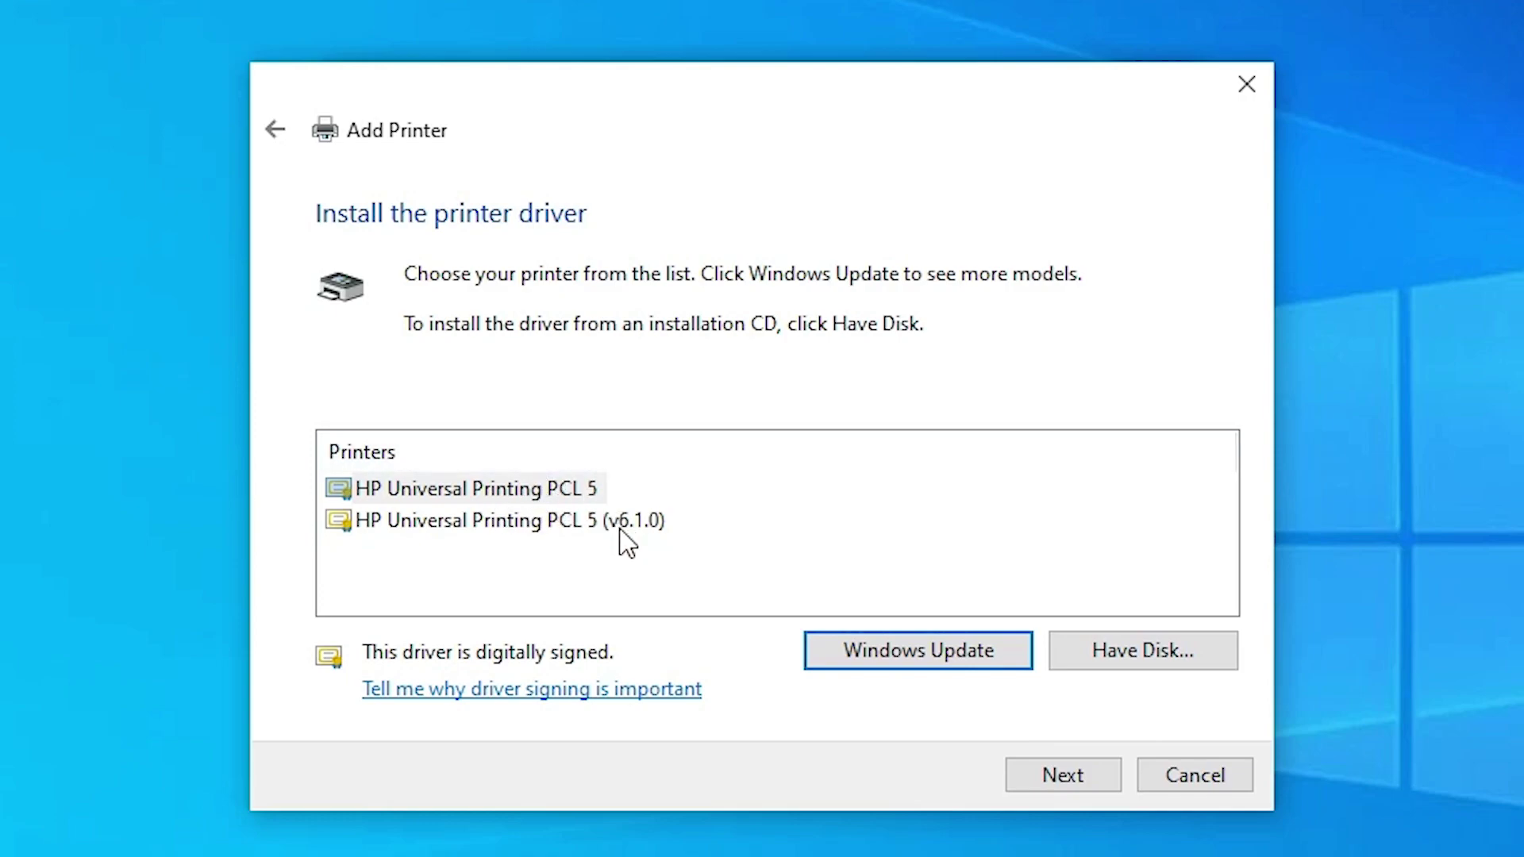
Choose the HP Universal Printing PCL 5 (v6.1.0) driver and name the printer HP LaserJet P2055.
click(661, 528)
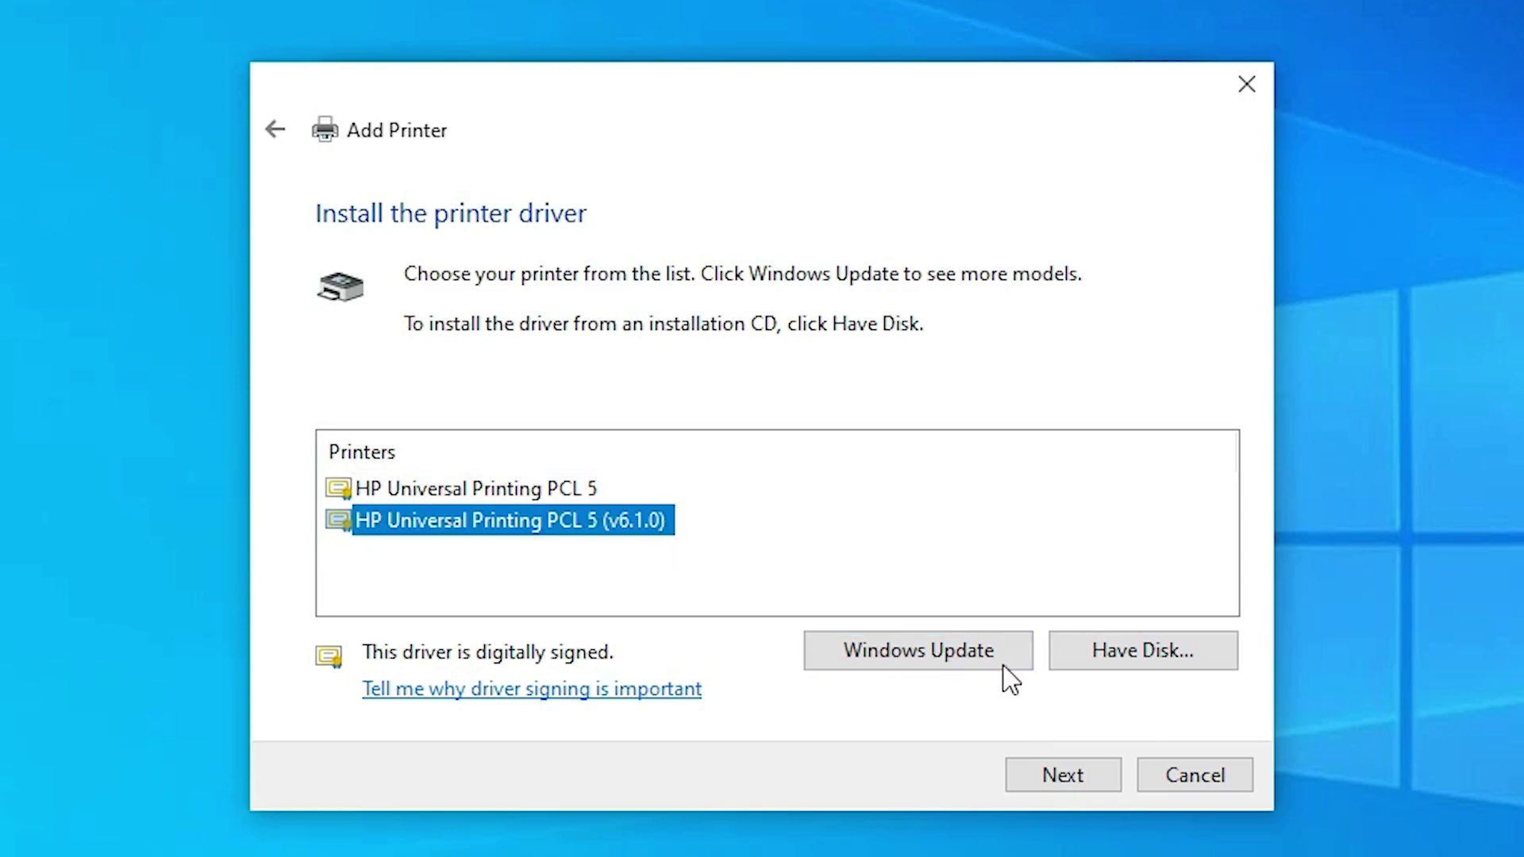
click(1062, 785)
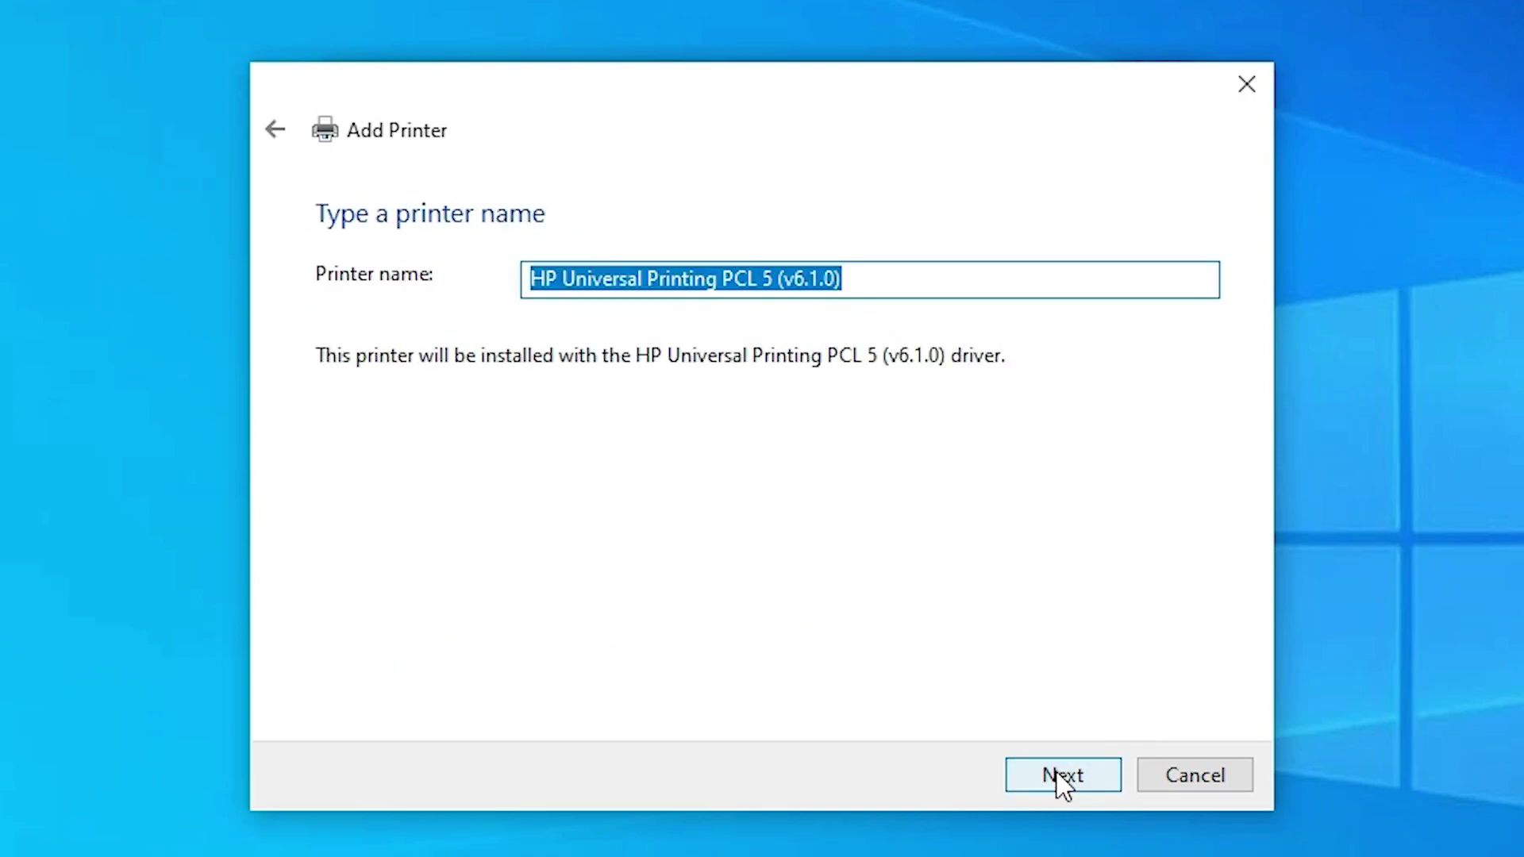
drag(874, 287, 563, 309)
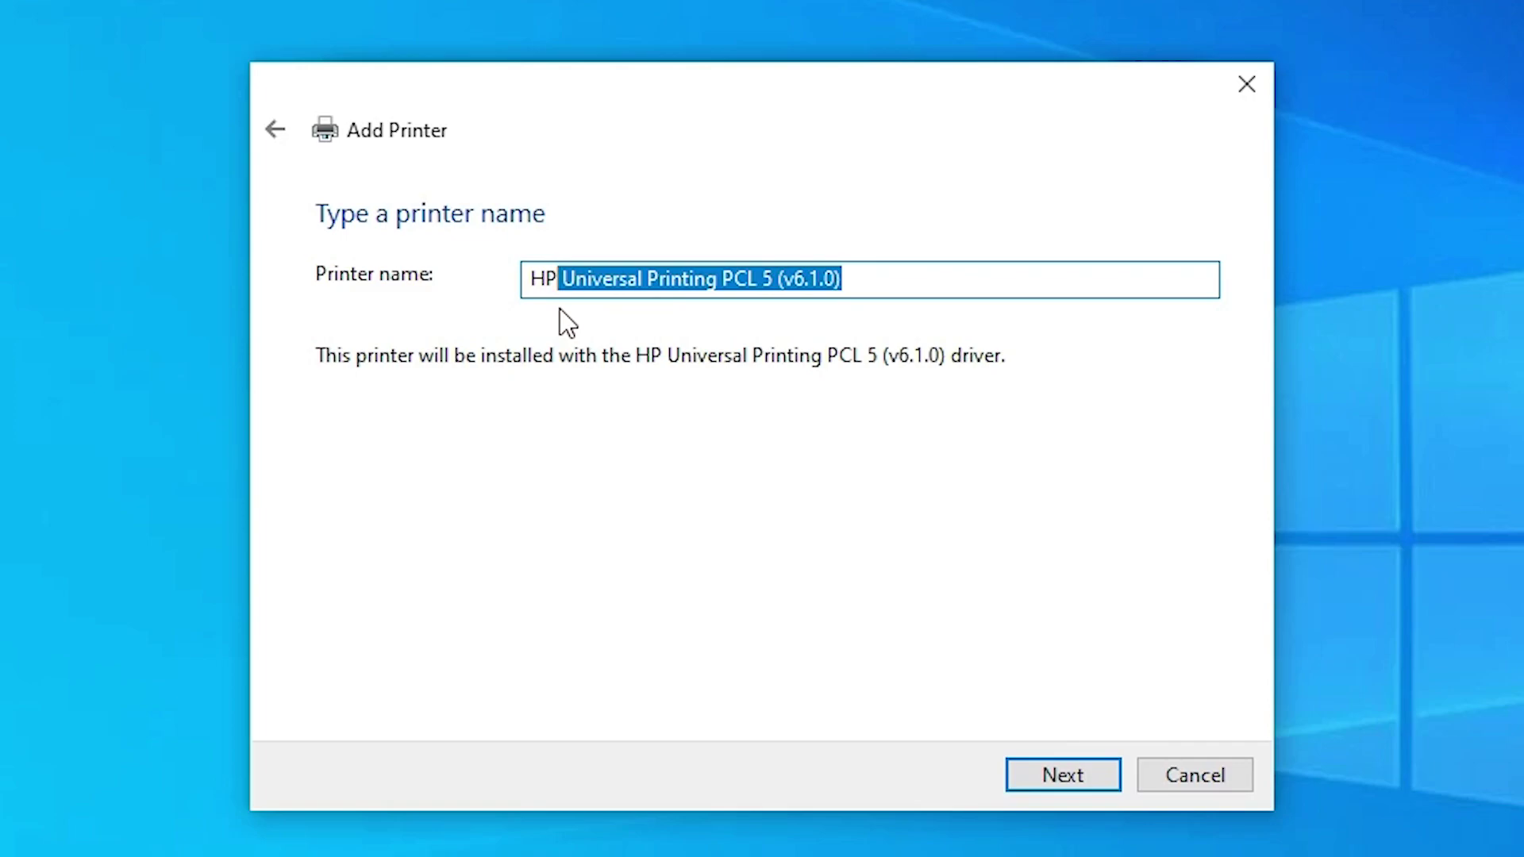
text(LaserJet P2055)
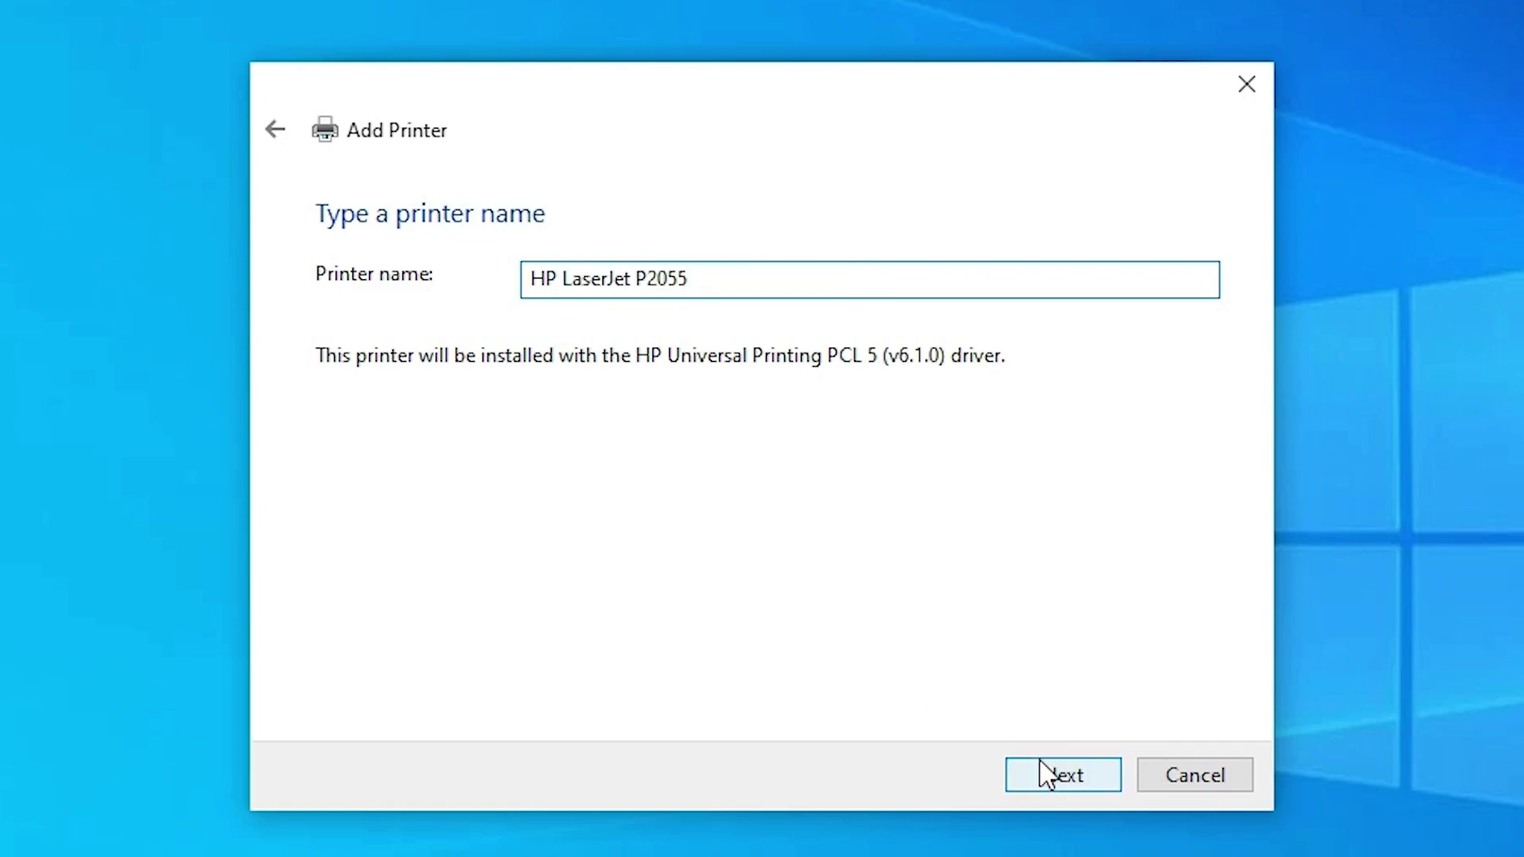
click(1048, 773)
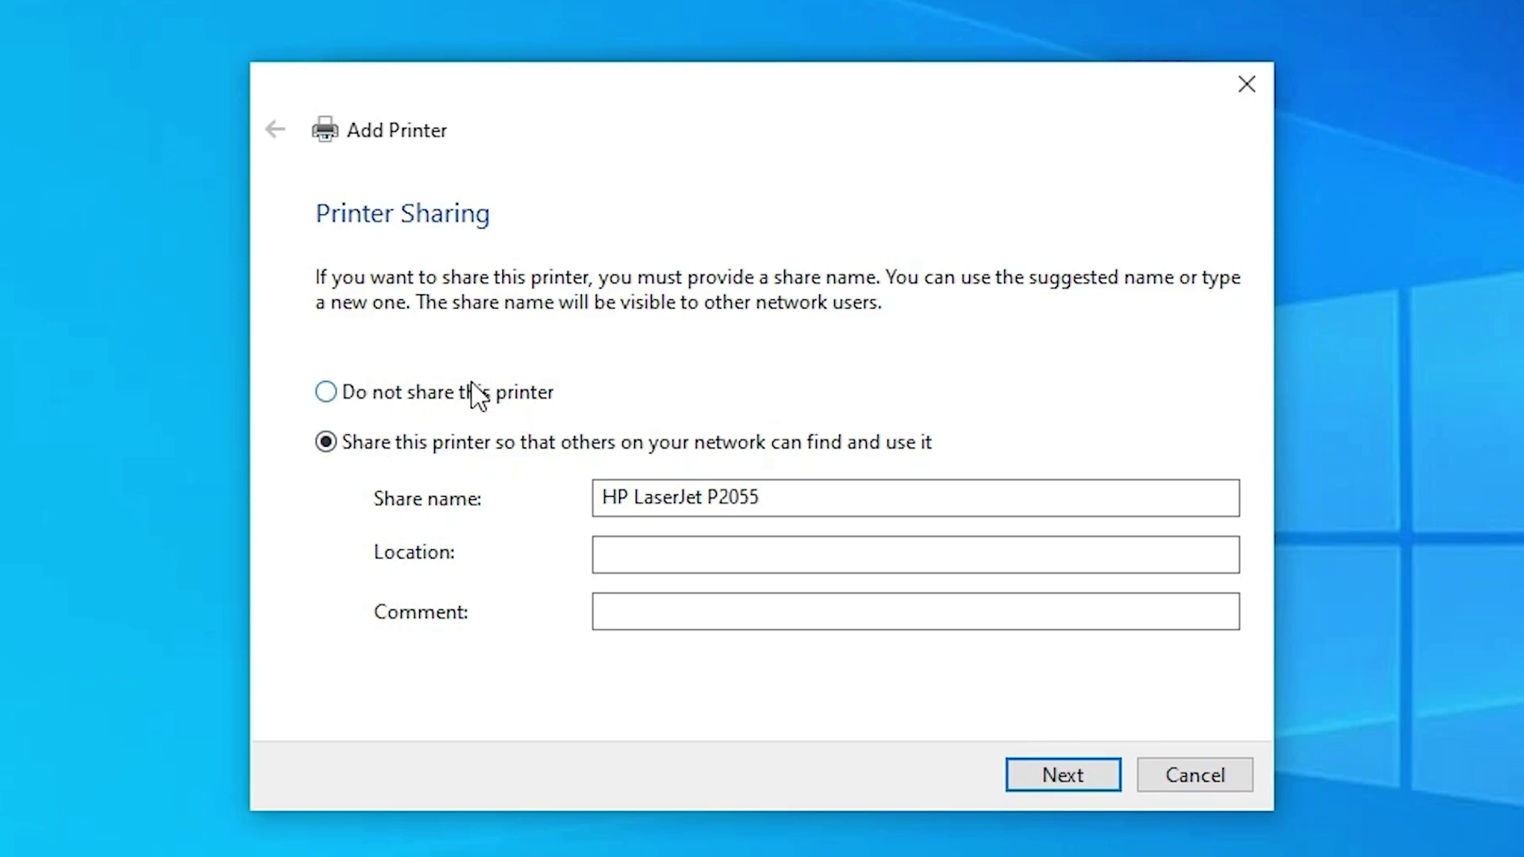
Keep the printer unshared and finish the Add Printer wizard.
click(433, 397)
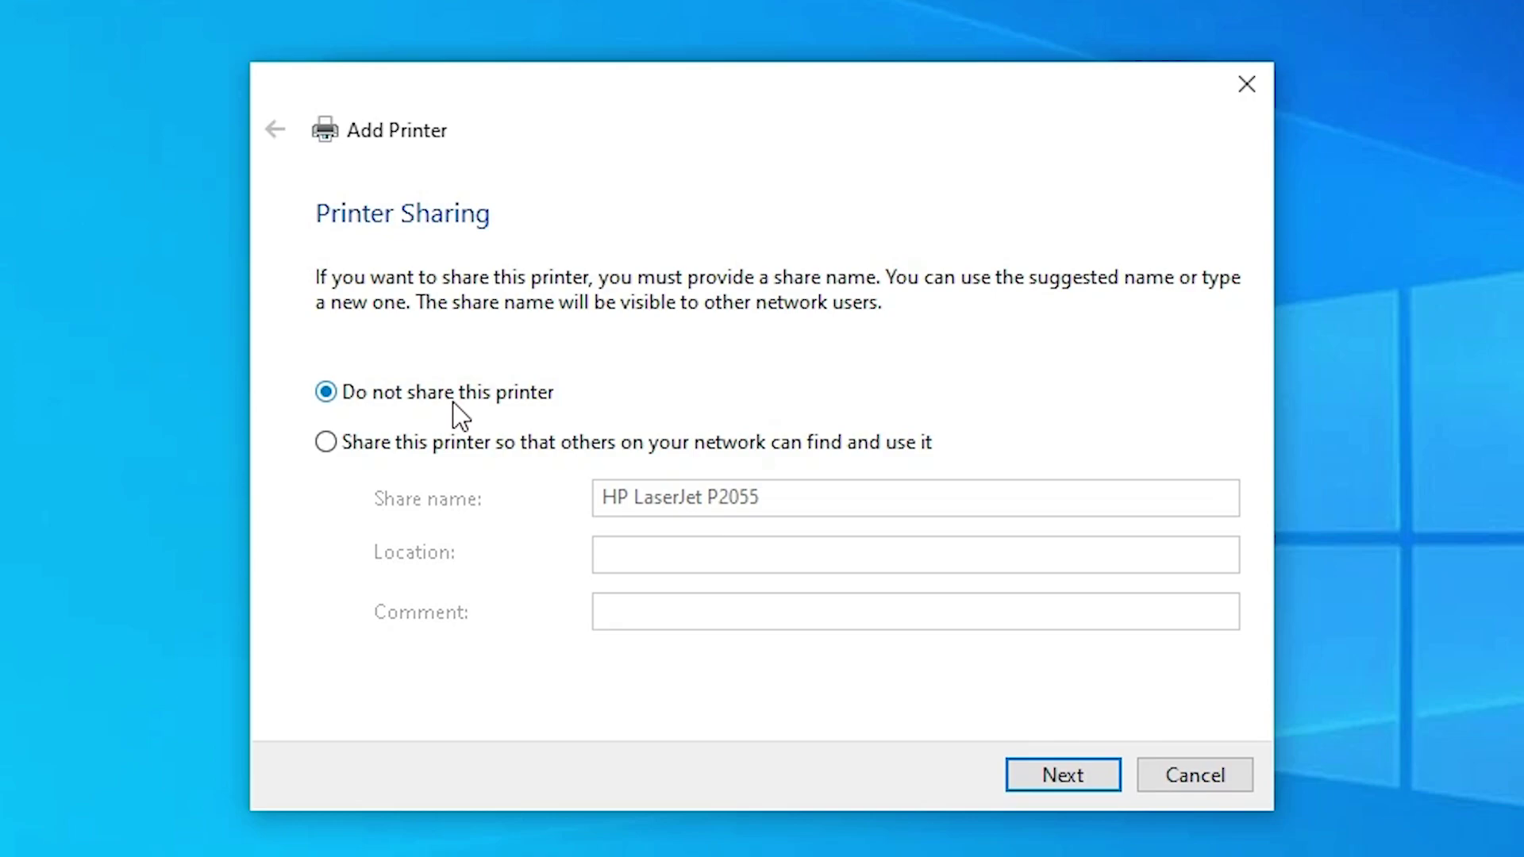
click(1063, 775)
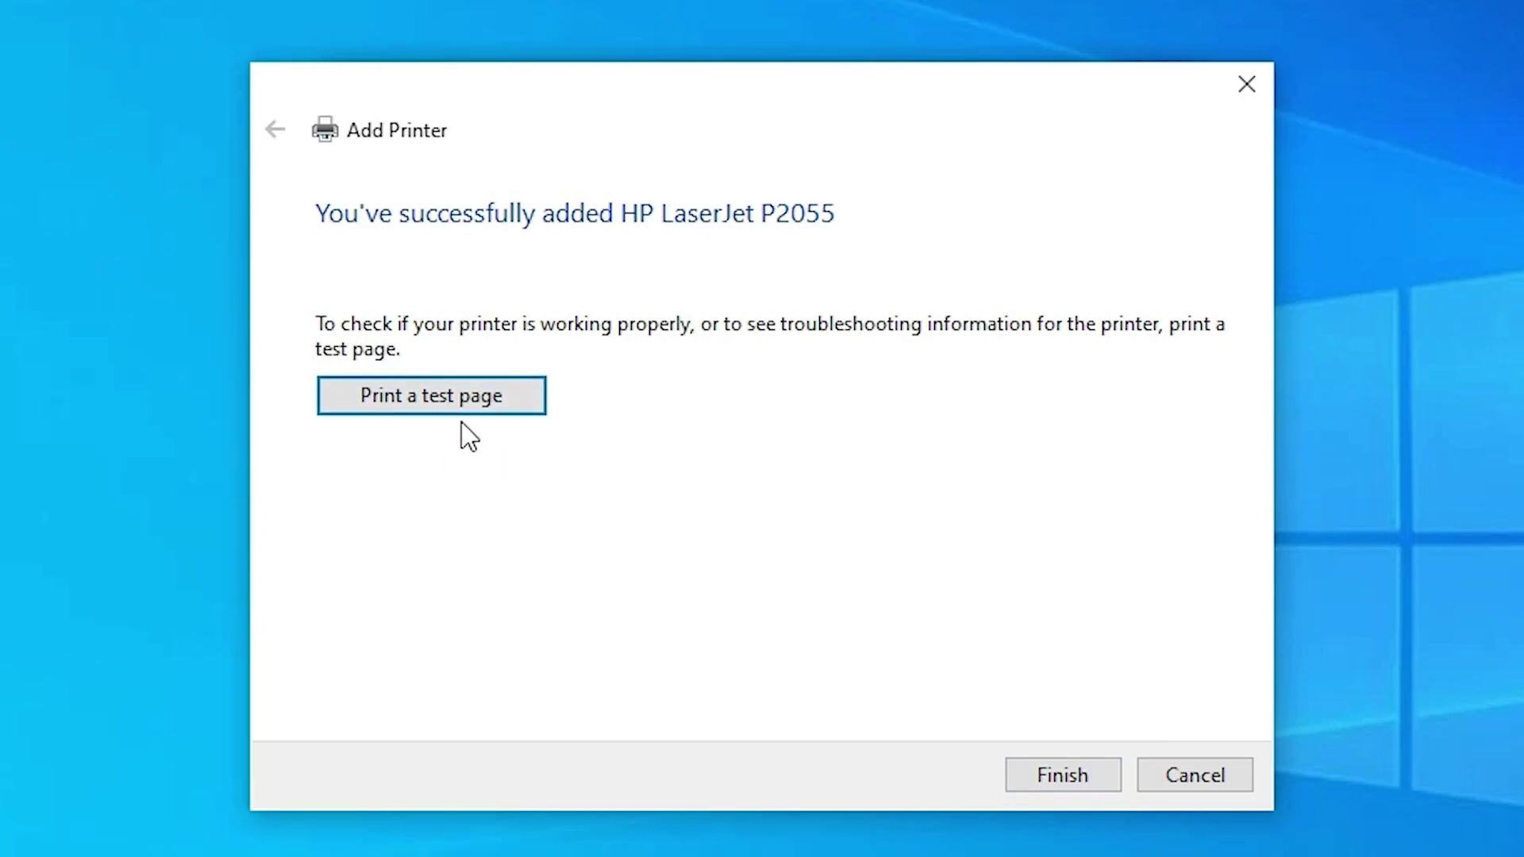
click(1084, 764)
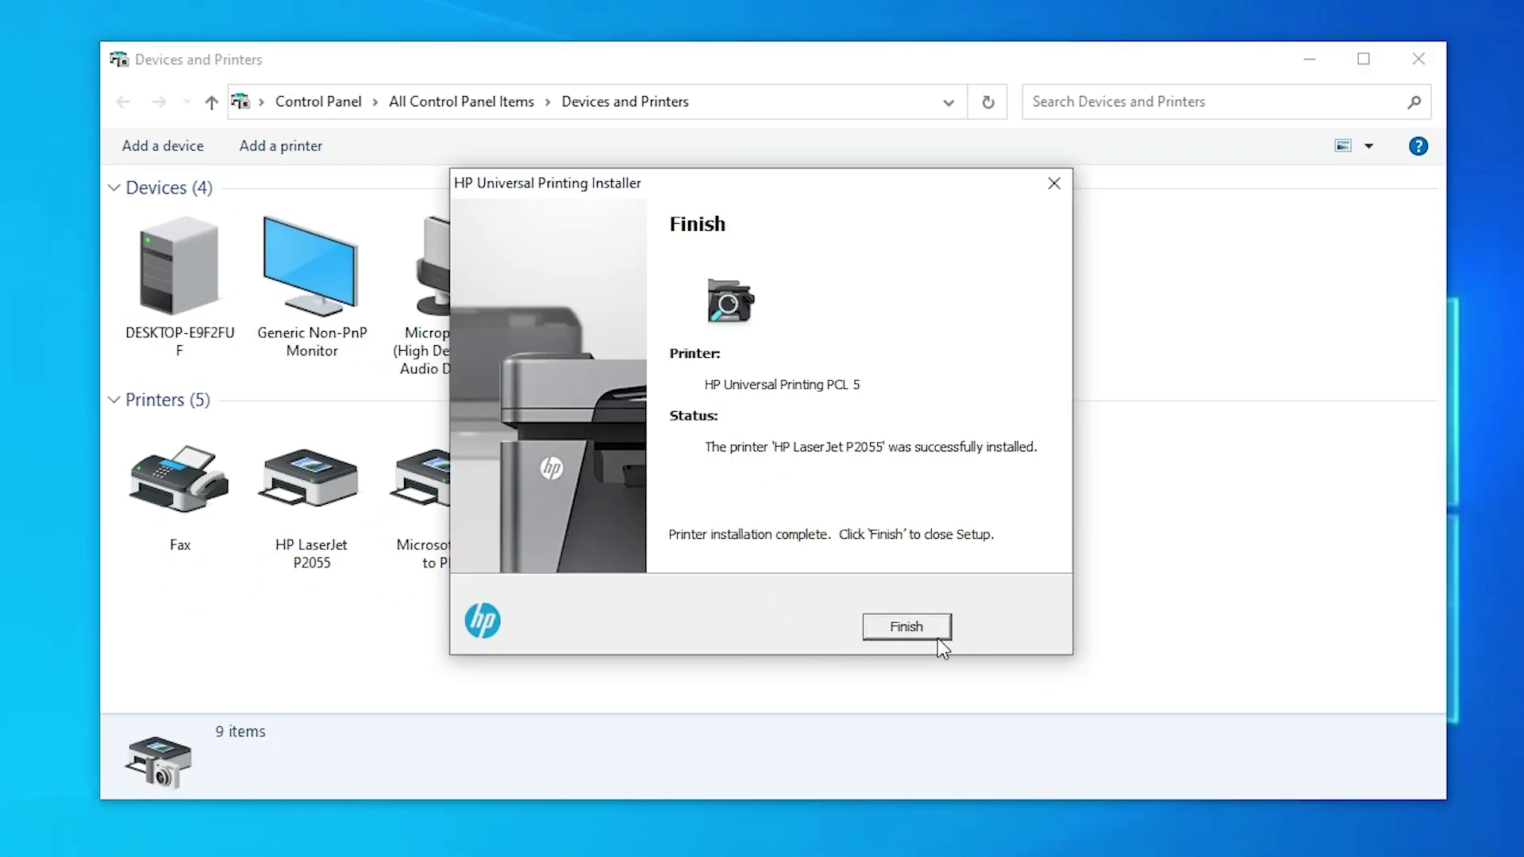
Close the HP installer's completion message and confirm HP LaserJet P2055 is listed in Devices and Printers.
click(921, 636)
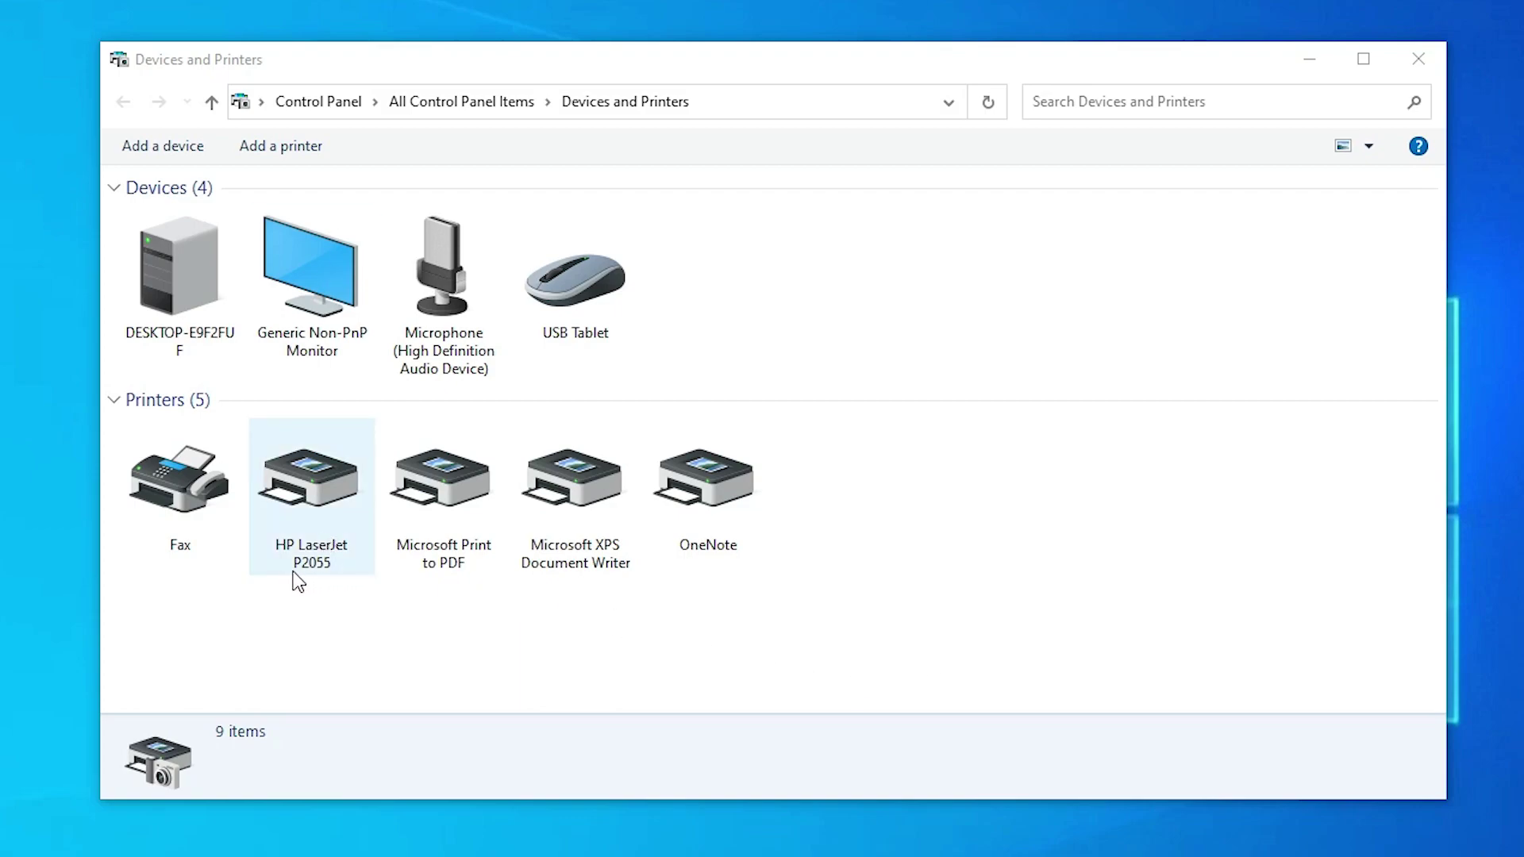
click(588, 670)
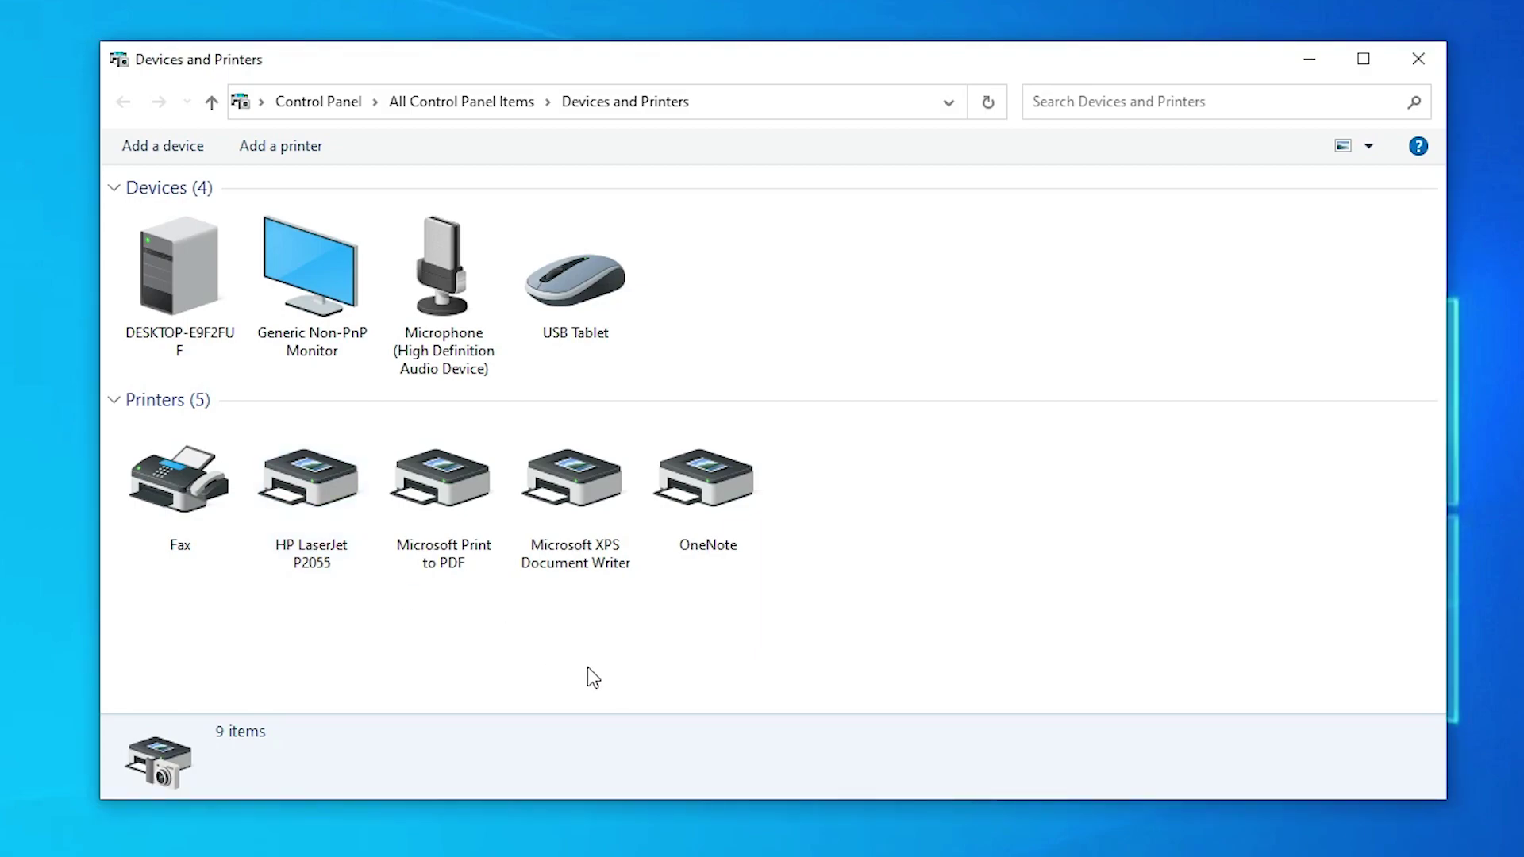